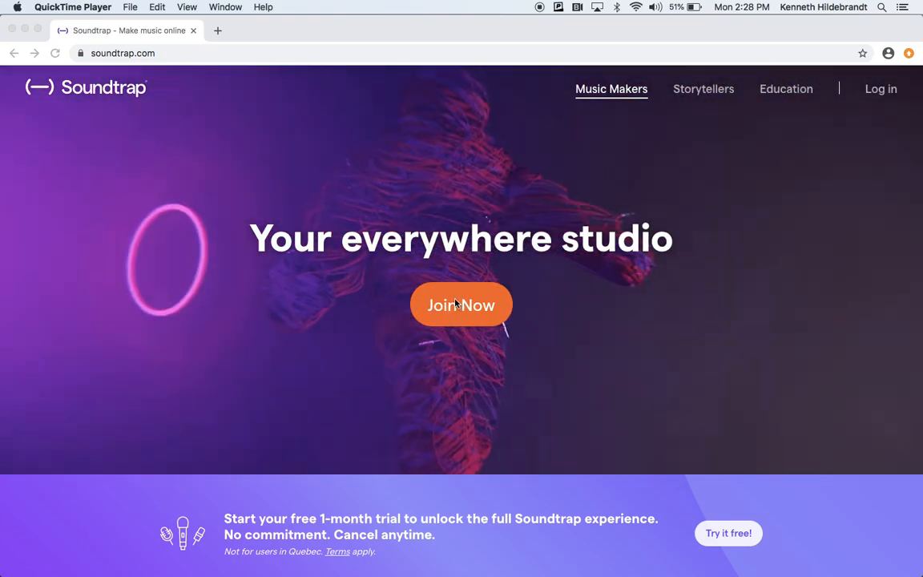
Step: Open Soundtrap's Educational Use page from the Join Now options
{"action": "left_click", "coordinate": [455, 302]}
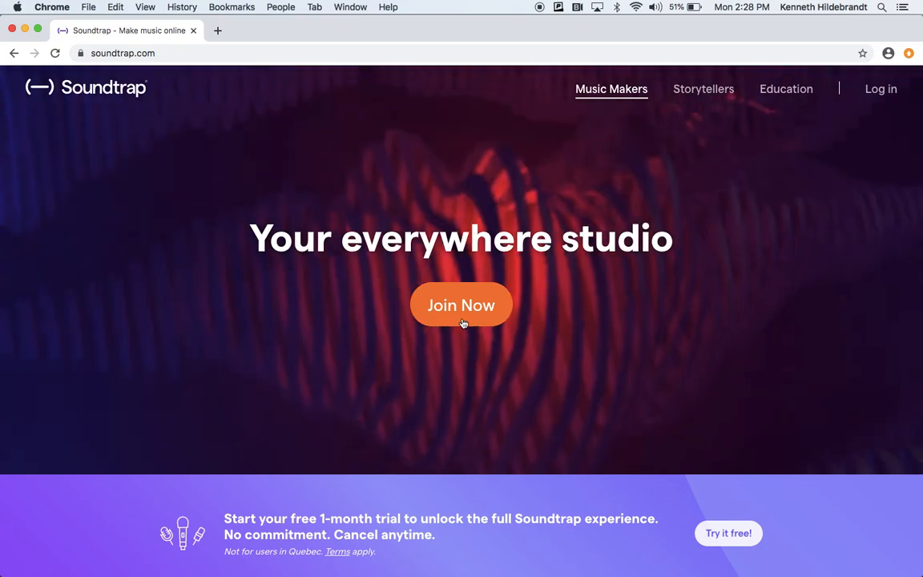
{"action": "left_click", "coordinate": [463, 323]}
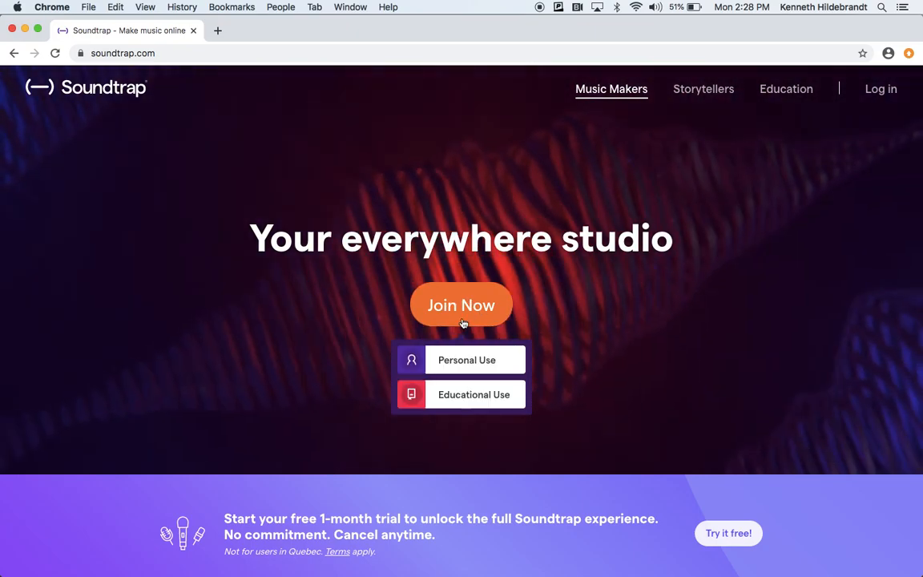
{"action": "left_click", "coordinate": [464, 400]}
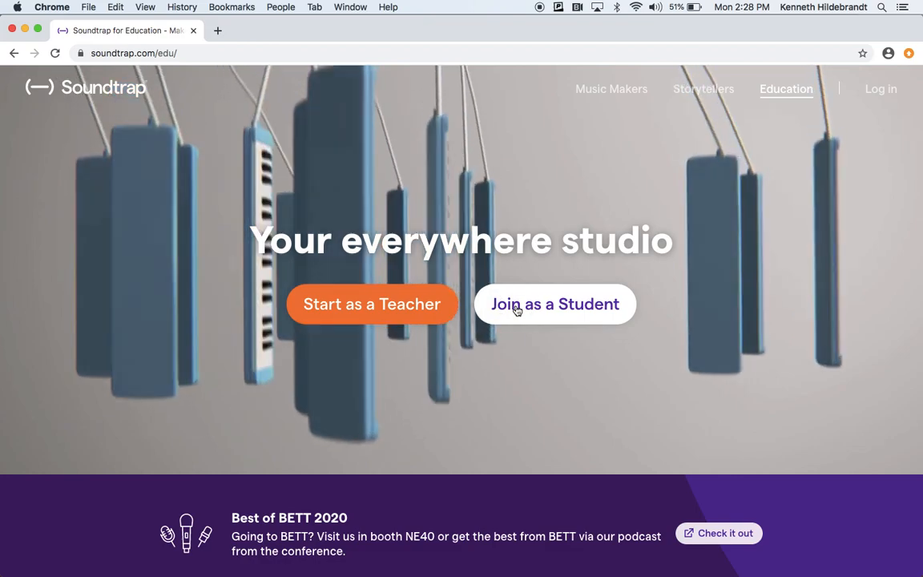
Step: Choose to join as a student, paste the teacher's invitation code and continue
{"action": "left_click", "coordinate": [517, 310]}
{"action": "left_click", "coordinate": [454, 245]}
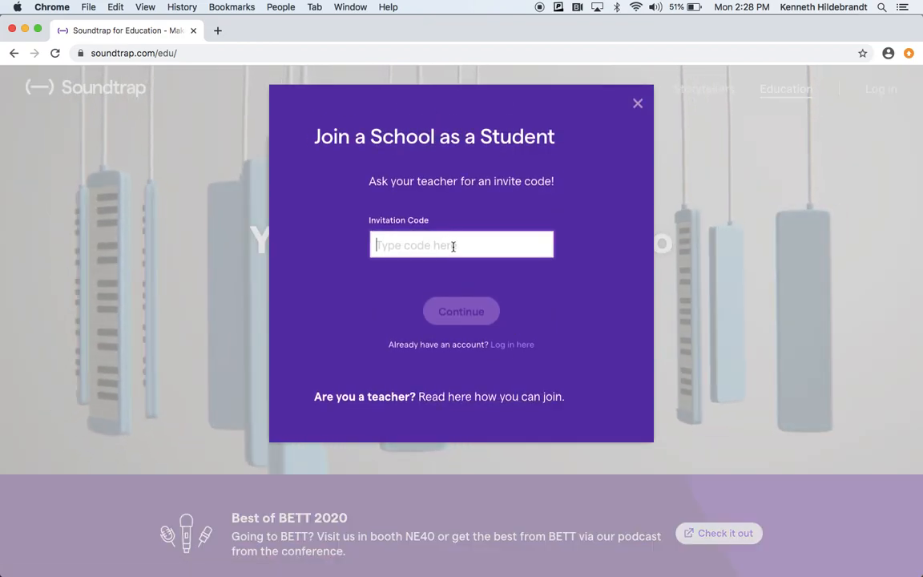
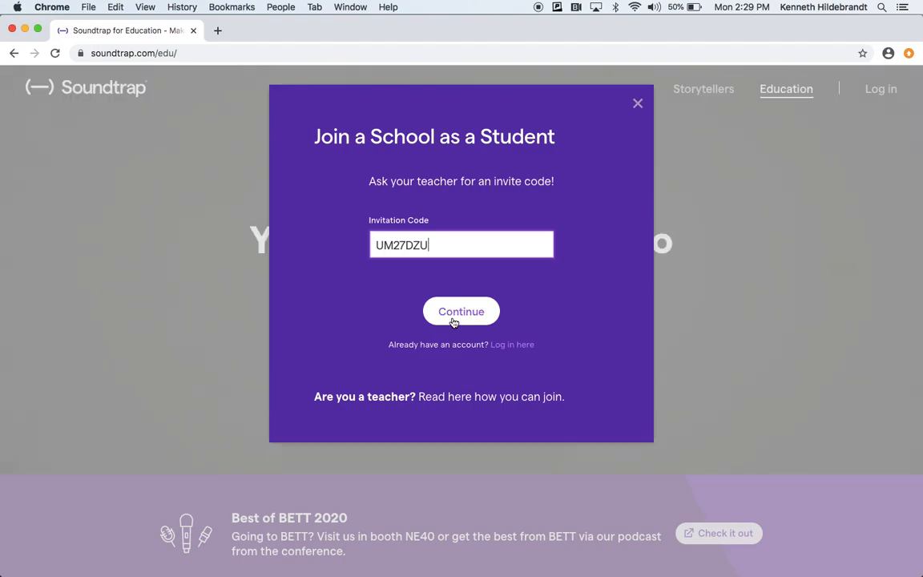
{"action": "left_click", "coordinate": [453, 313]}
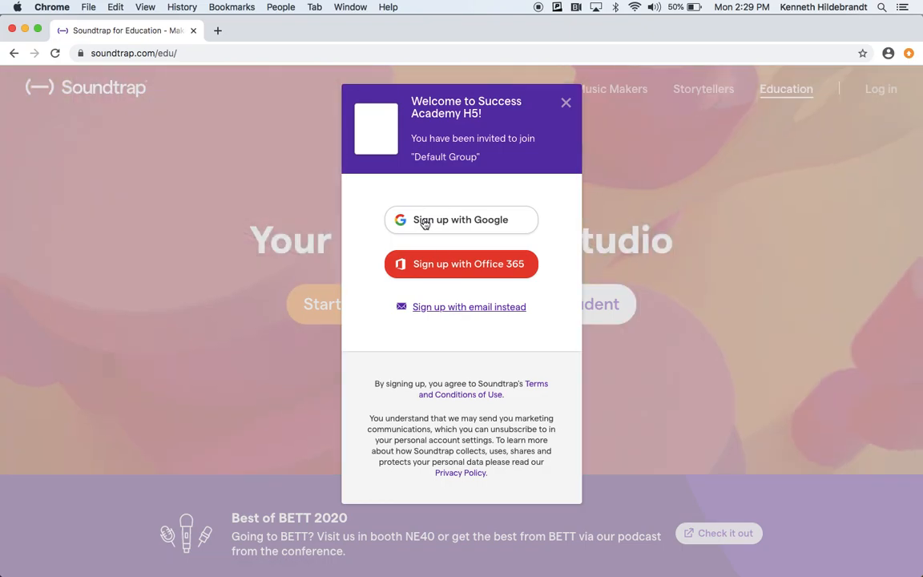
Step: Start signing up with Google and focus the e-mail field of the sign-in window
{"action": "left_click", "coordinate": [423, 220]}
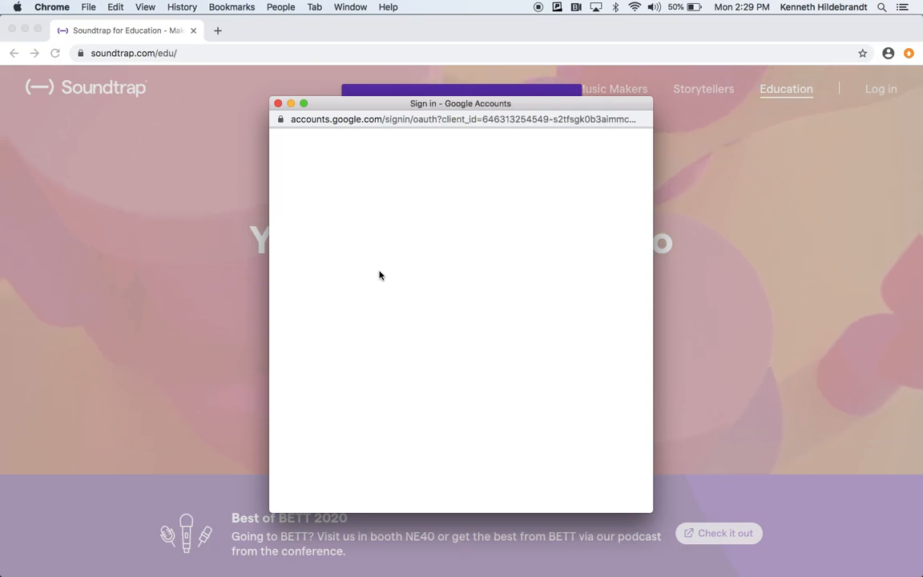
{"action": "left_click", "coordinate": [420, 291]}
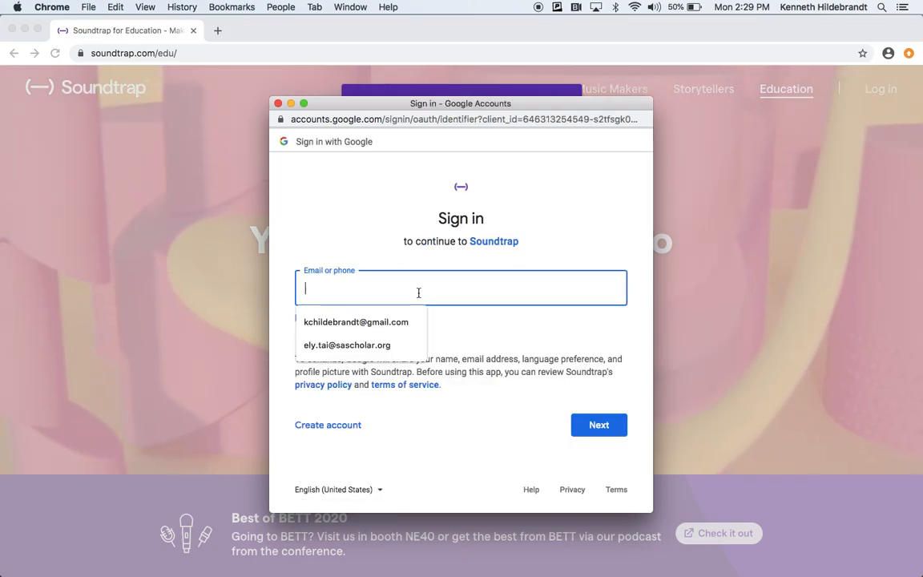
{"action": "left_click", "coordinate": [309, 196]}
{"action": "left_click", "coordinate": [342, 293]}
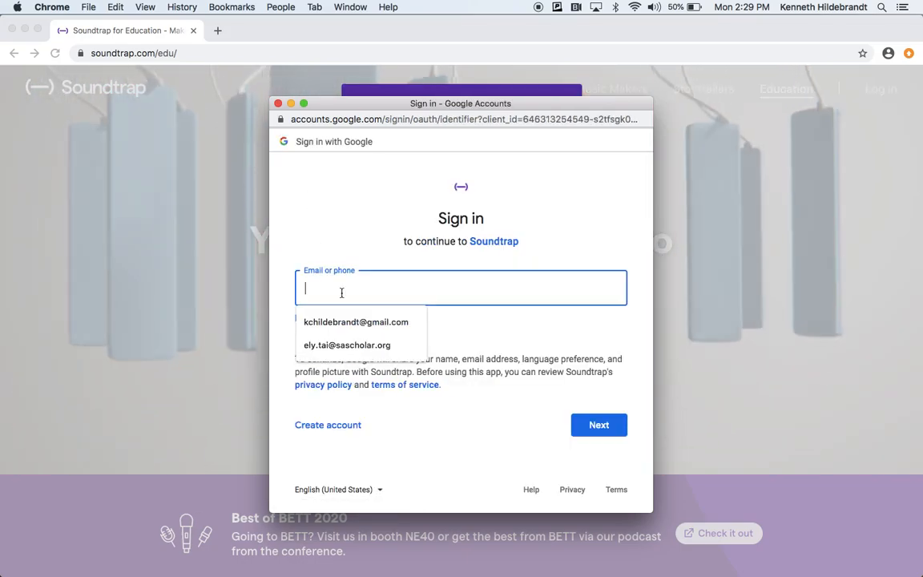
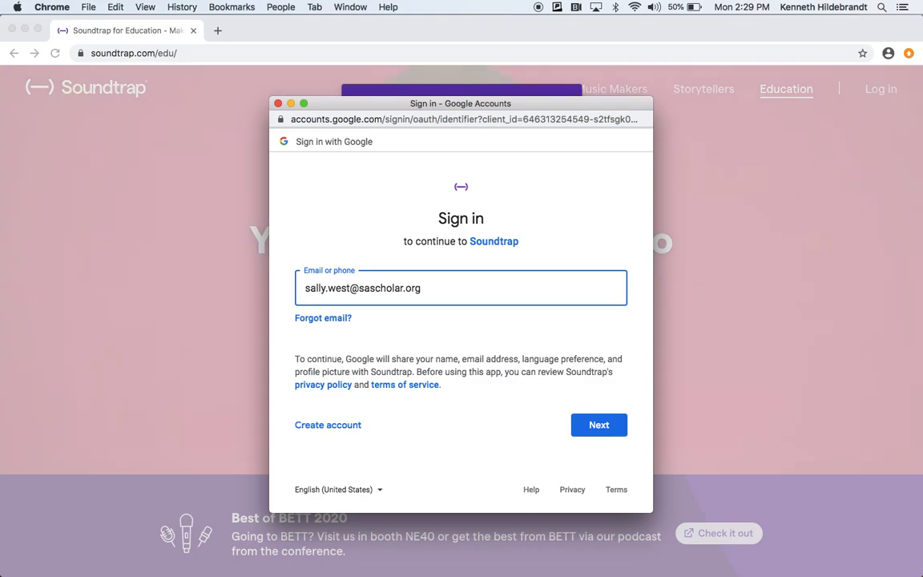
Step: Type example student school e-mail addresses into the Google sign-in field and clear them again
{"action": "key", "text": "super+a"}
{"action": "key", "text": "BackSpace"}
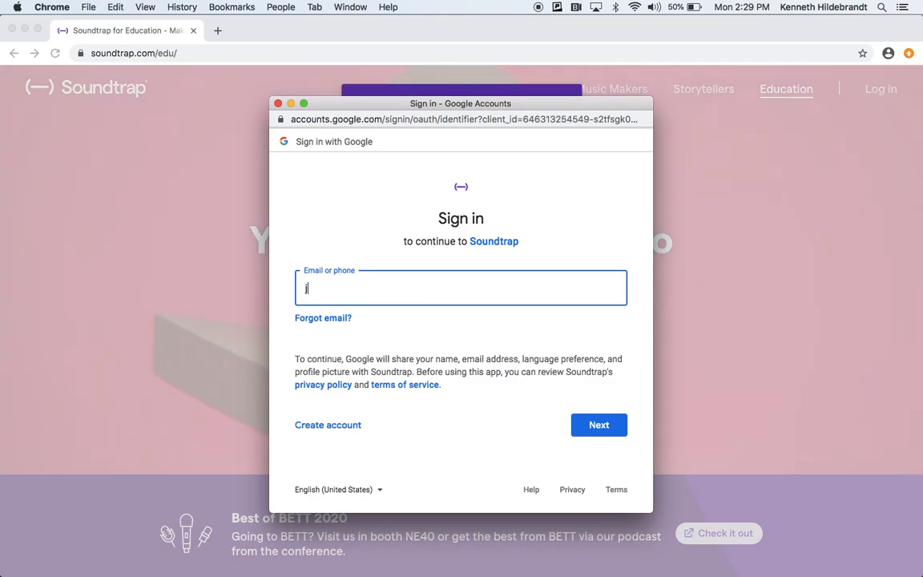
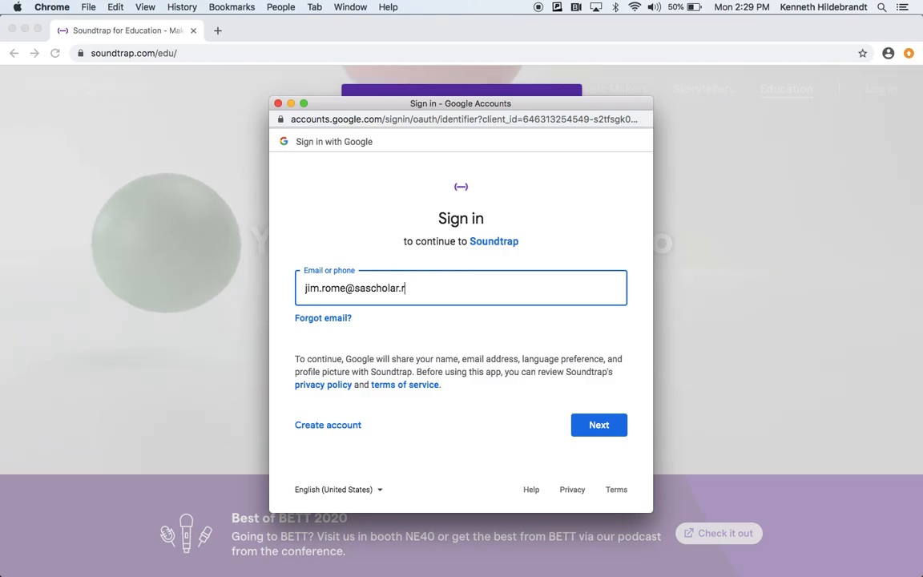
{"action": "key", "text": "super+a"}
{"action": "key", "text": "BackSpace"}
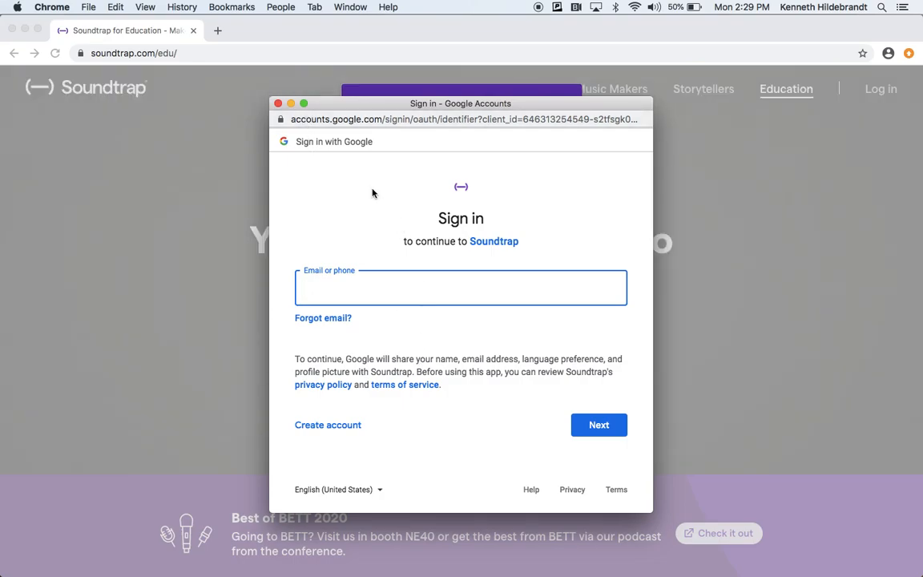
Step: Leave the Google sign-in and return to the Soundtrap education page
{"action": "left_click", "coordinate": [278, 104]}
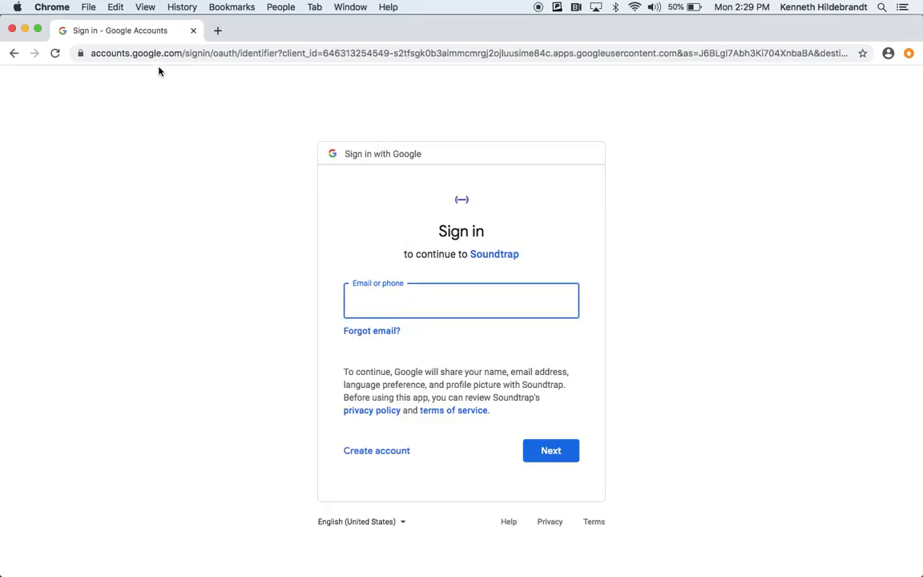
{"action": "left_click", "coordinate": [14, 53]}
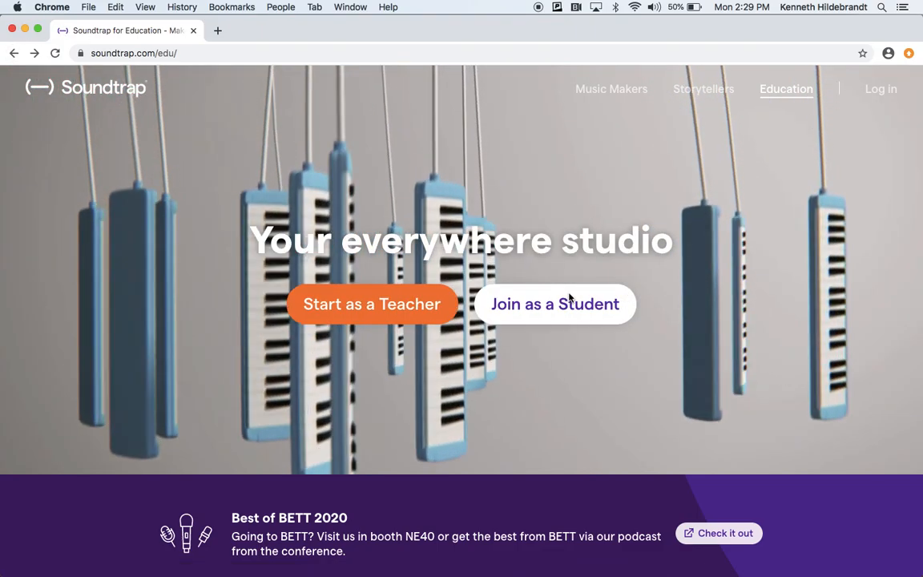
Step: Reopen Join as a Student, paste the invitation code and continue to the sign-up options
{"action": "left_click", "coordinate": [562, 302]}
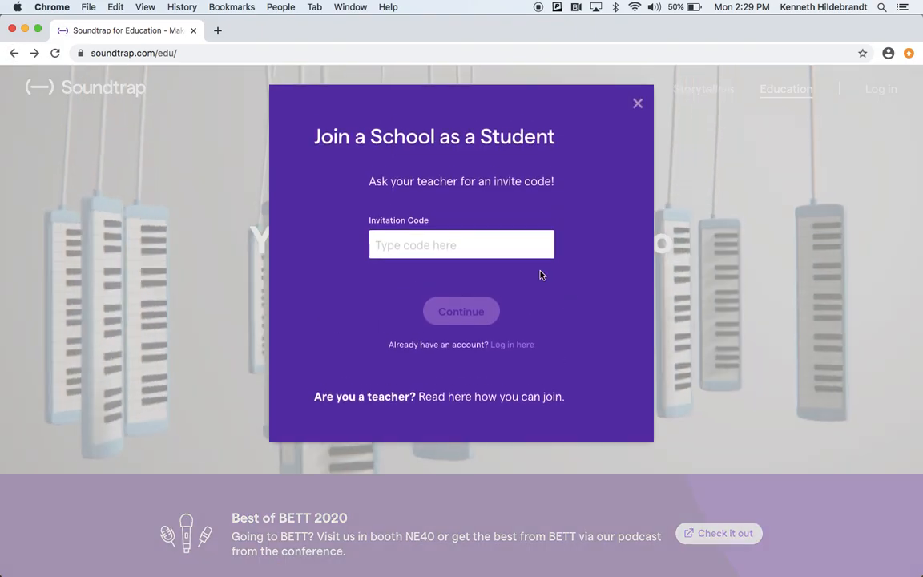
{"action": "left_click", "coordinate": [461, 239]}
{"action": "left_click", "coordinate": [454, 305]}
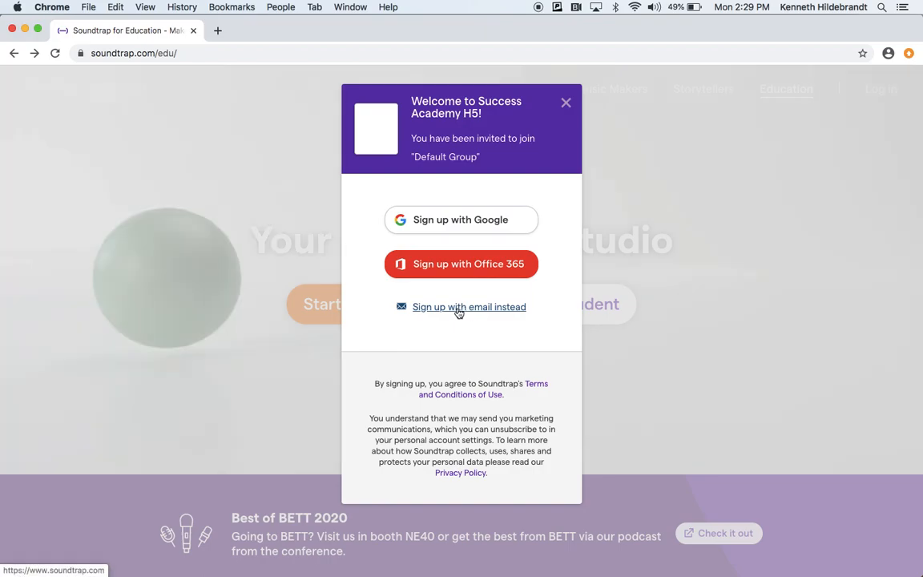
Step: Go back from the sign-up options and paste the invitation code into the invitation field again
{"action": "left_click", "coordinate": [458, 310]}
{"action": "left_click", "coordinate": [505, 312]}
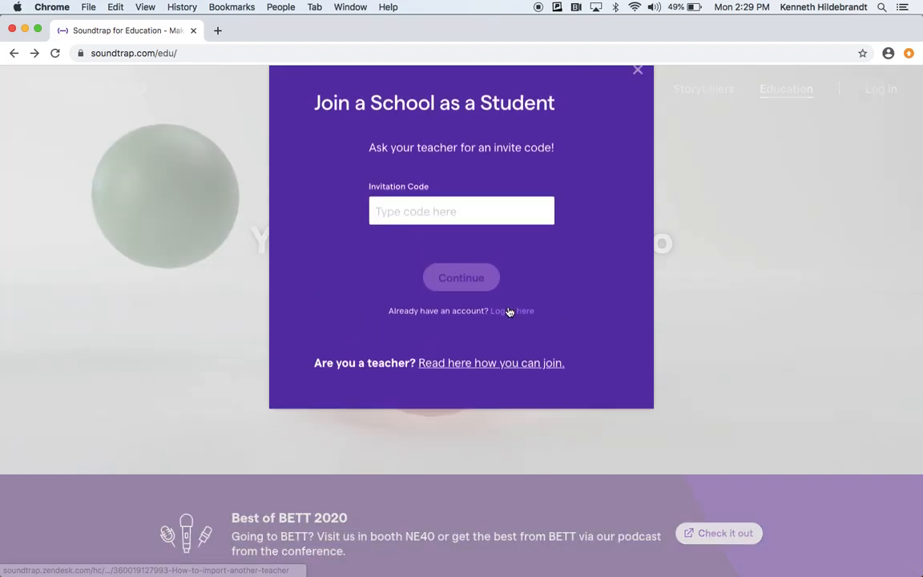
{"action": "left_click", "coordinate": [443, 243]}
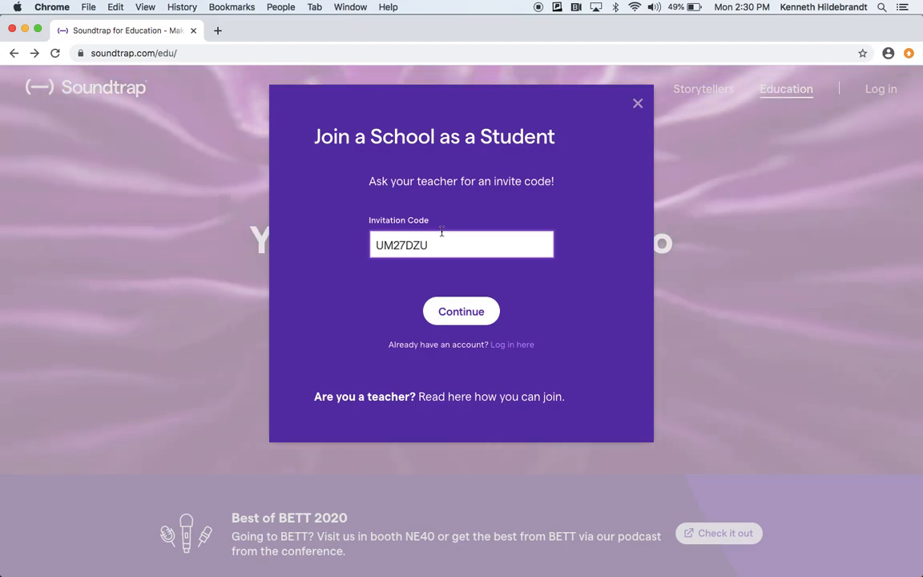
Step: Switch to the Soundtrap profile tab and enter the studio
{"action": "key", "text": "super+grave"}
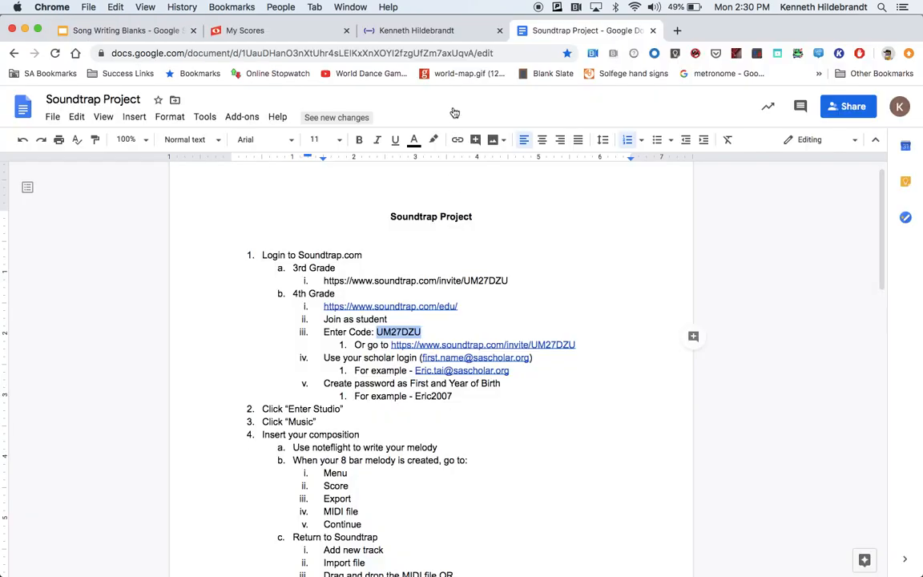
{"action": "key", "text": "ctrl+shift+Tab"}
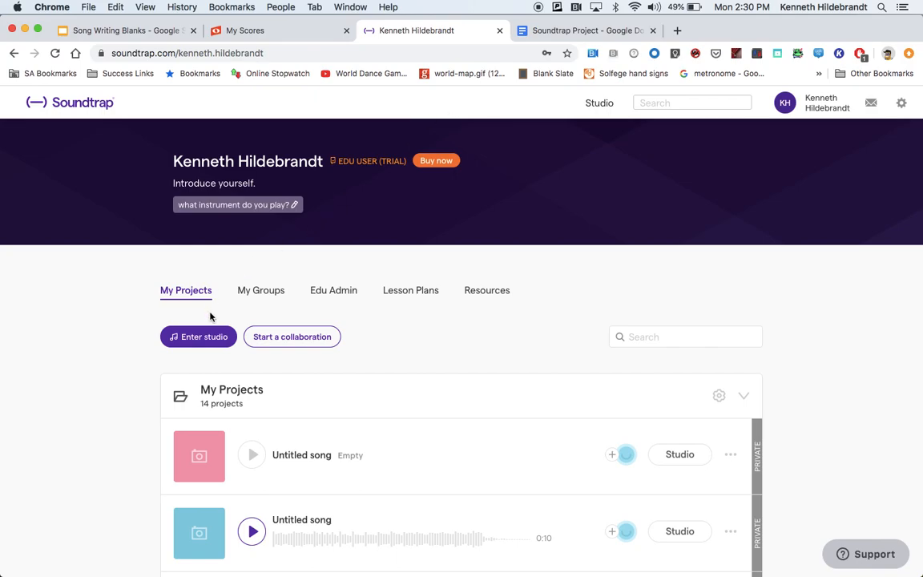
{"action": "scroll", "coordinate": [192, 359], "scroll_direction": "down", "scroll_amount": 2}
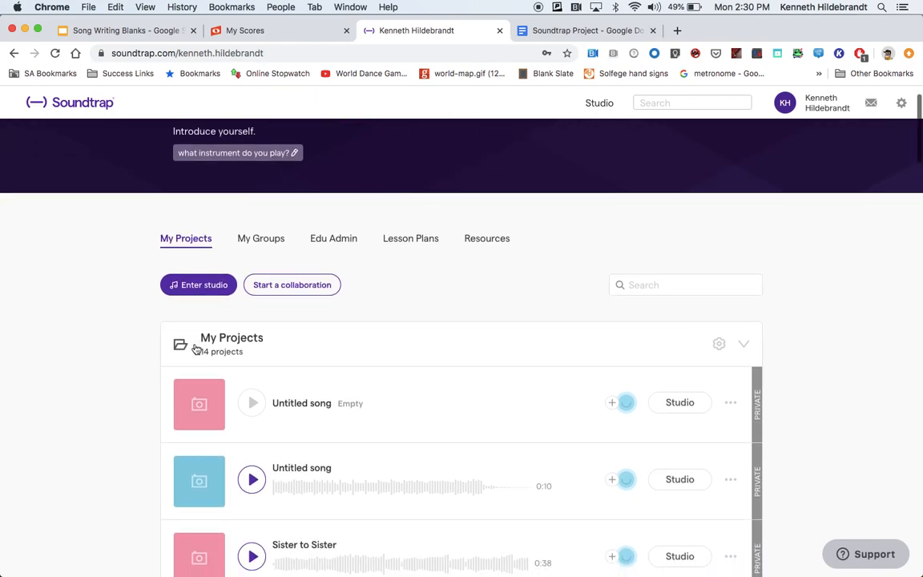
{"action": "left_click", "coordinate": [193, 290]}
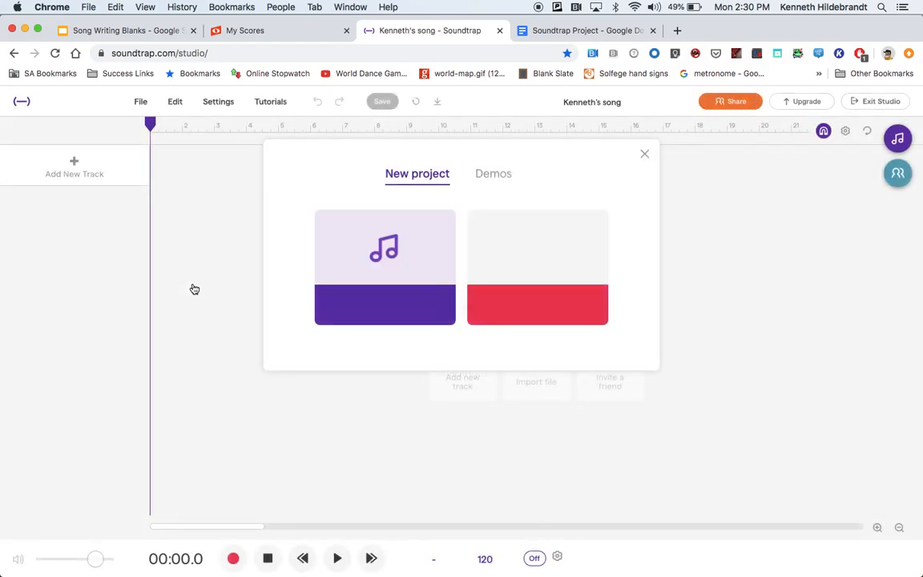
Step: Create a new project and open the Loops browser
{"action": "left_click", "coordinate": [360, 263]}
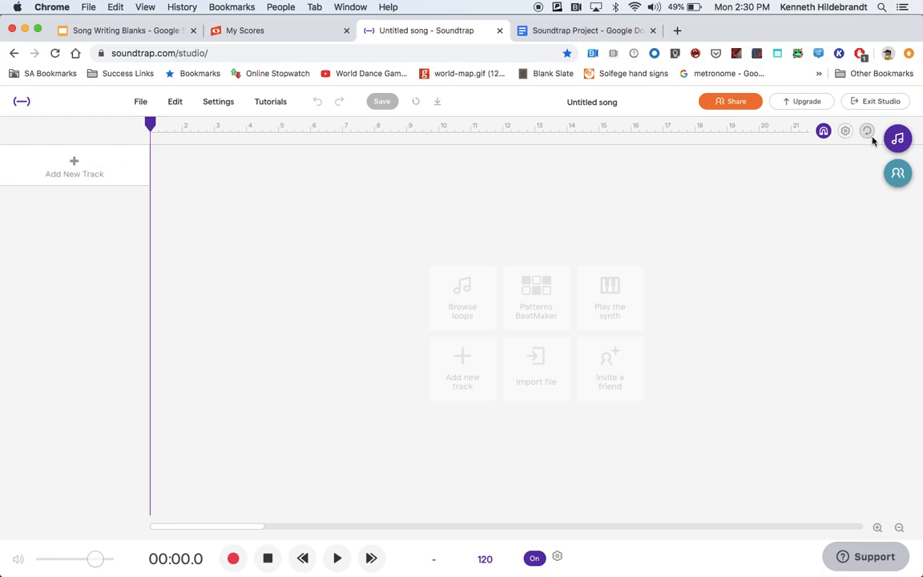
{"action": "left_click", "coordinate": [897, 140]}
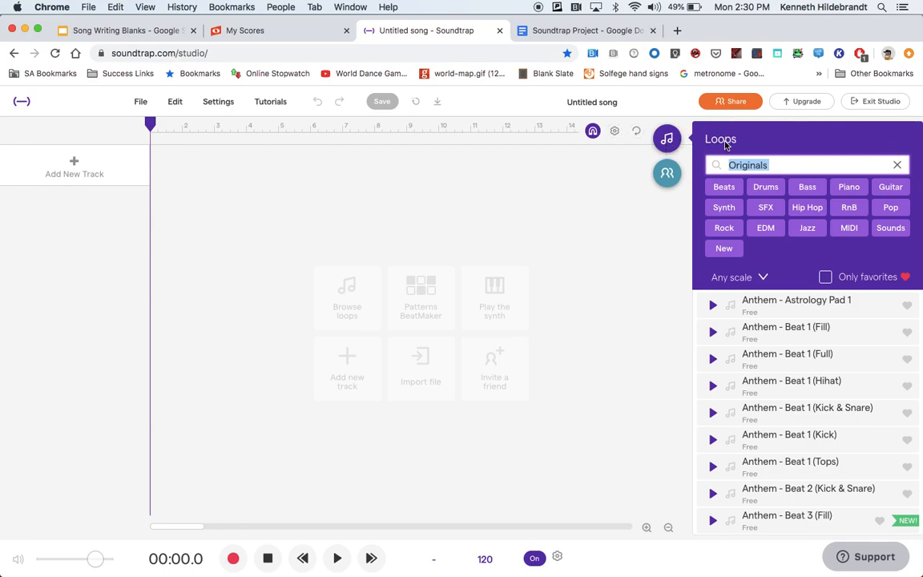
Step: Filter the loops by Drums and preview the Anthem - Beat 1 (Full) loop
{"action": "left_click", "coordinate": [897, 165]}
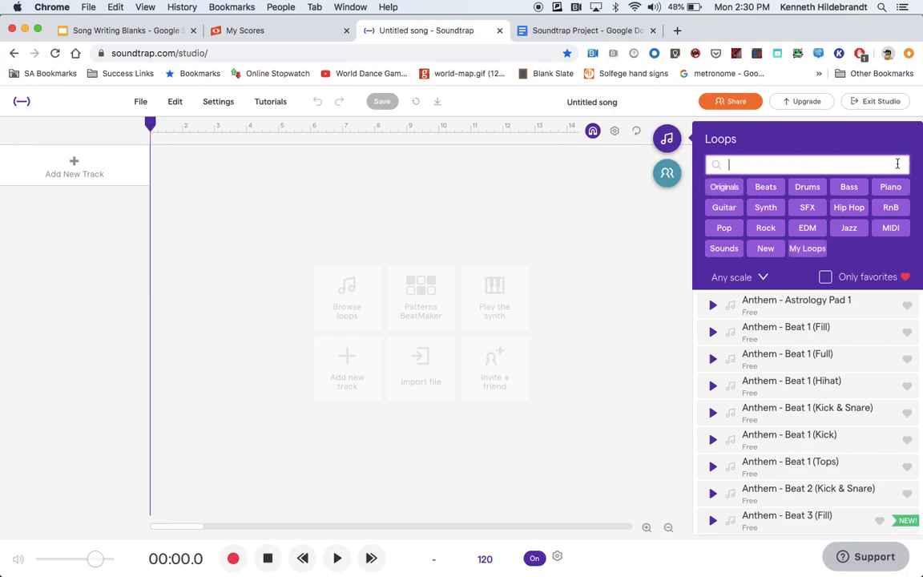
{"action": "left_click", "coordinate": [799, 193]}
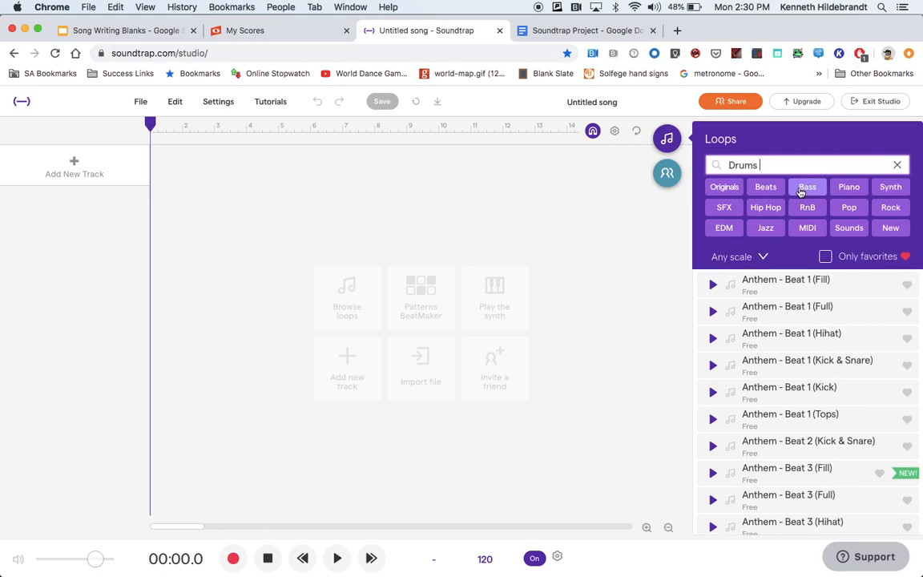
{"action": "scroll", "coordinate": [790, 384], "scroll_direction": "down", "scroll_amount": 10}
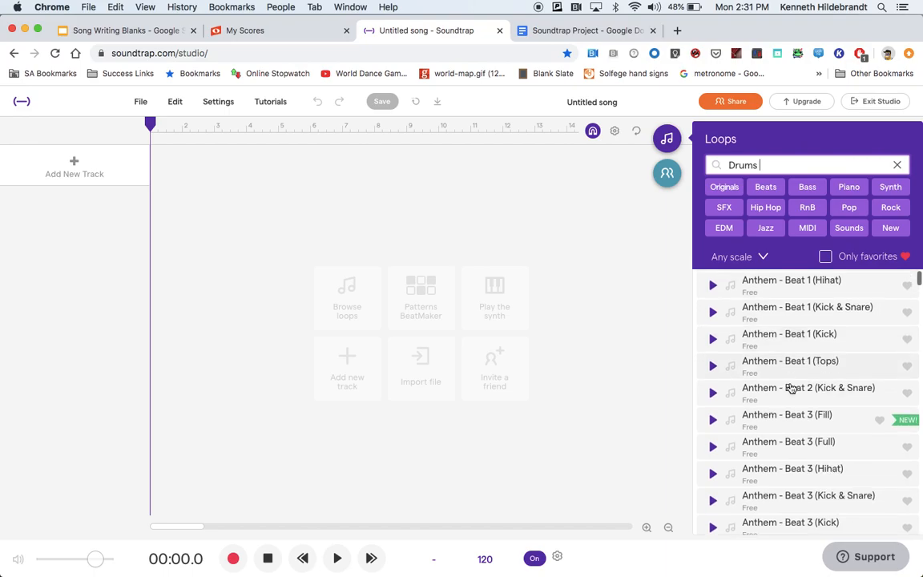
{"action": "scroll", "coordinate": [791, 388], "scroll_direction": "down", "scroll_amount": 15}
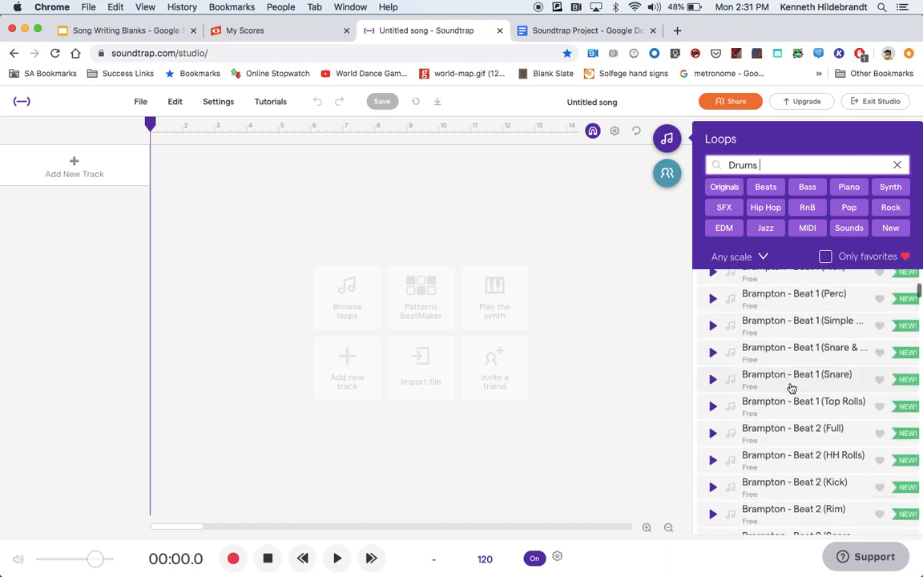
{"action": "scroll", "coordinate": [791, 388], "scroll_direction": "down", "scroll_amount": 5}
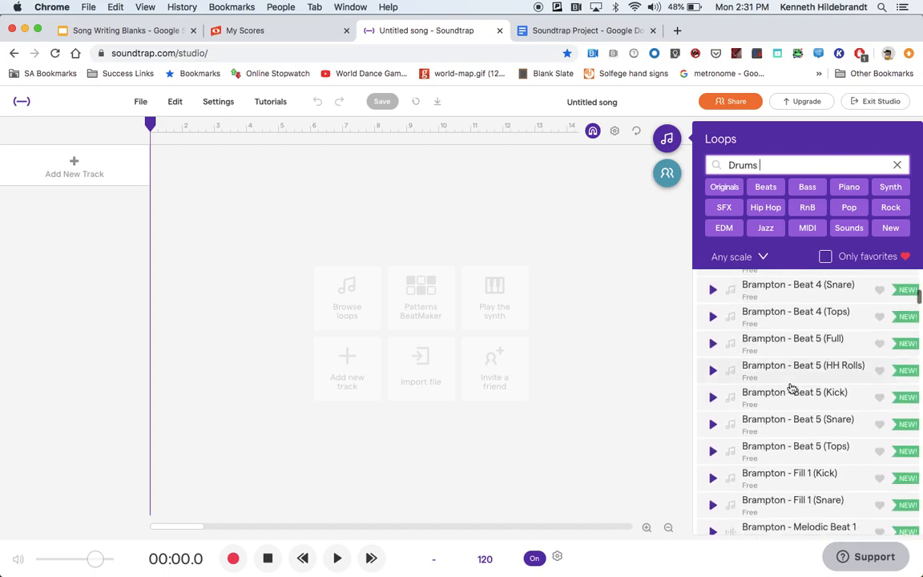
{"action": "scroll", "coordinate": [791, 388], "scroll_direction": "up", "scroll_amount": 10}
{"action": "scroll", "coordinate": [791, 388], "scroll_direction": "up", "scroll_amount": 5}
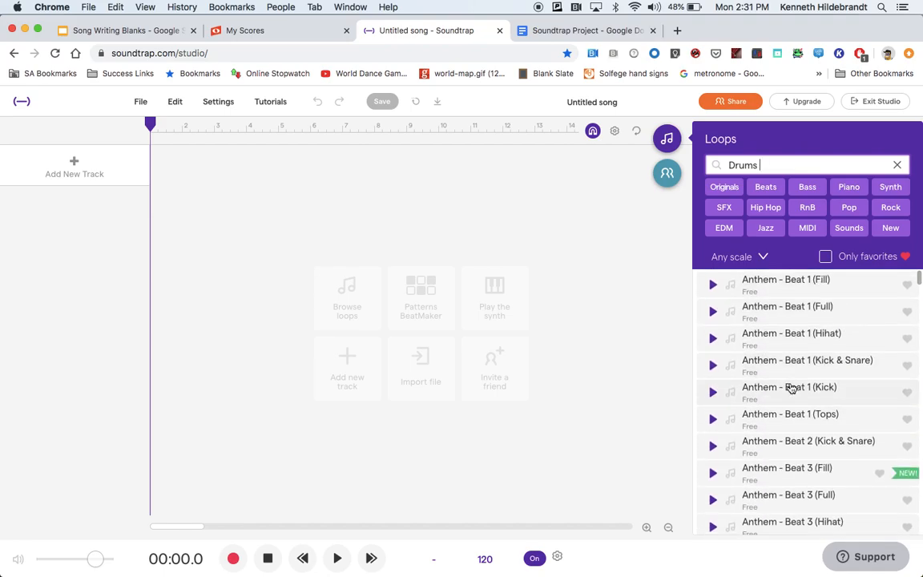
{"action": "key", "text": "XF86AudioRaiseVolume"}
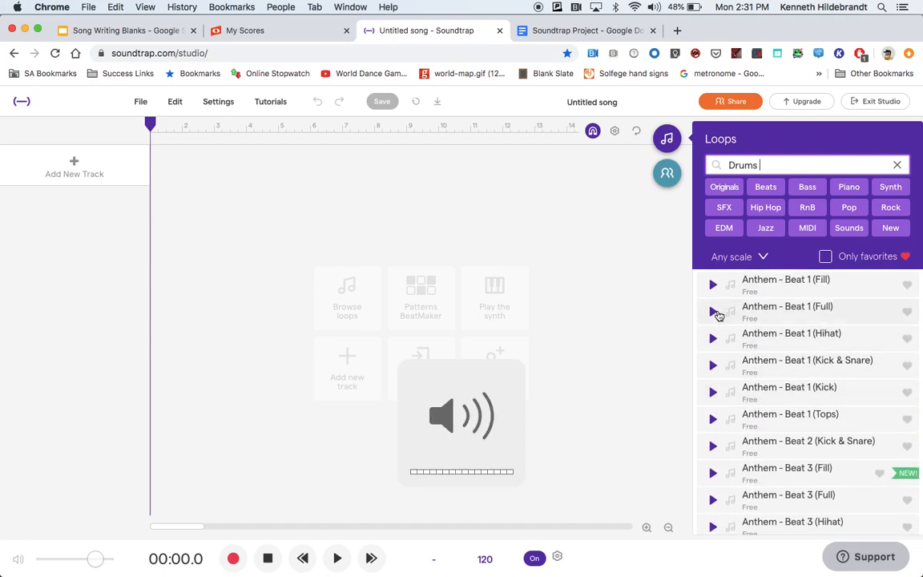
{"action": "left_click", "coordinate": [711, 313]}
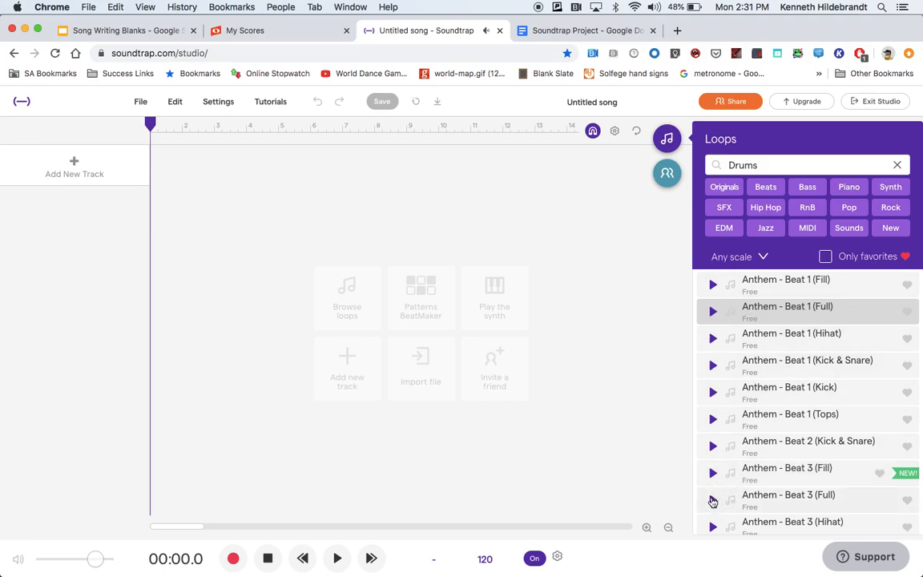
Step: Preview drum loops and add Beanie - Beat 1 (Full) to the project as a new track
{"action": "left_click", "coordinate": [713, 500]}
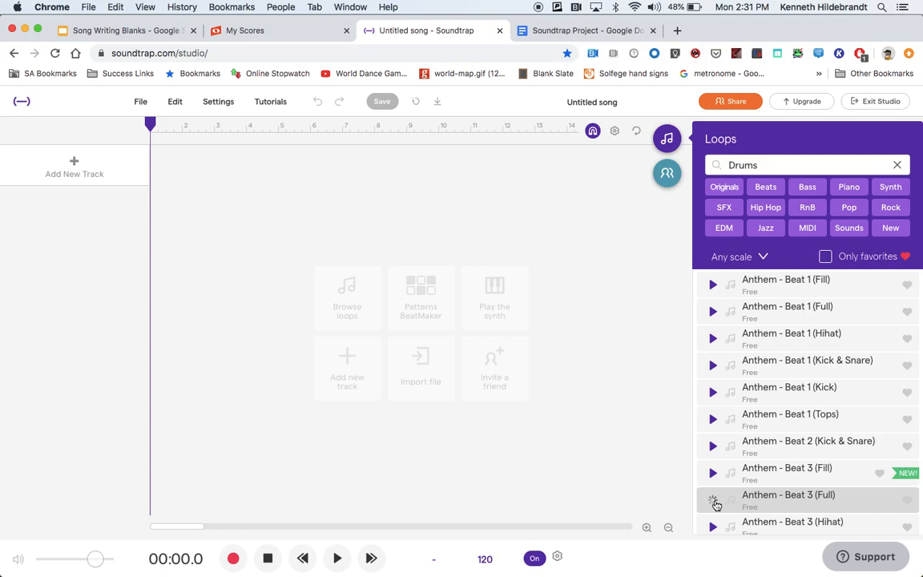
{"action": "scroll", "coordinate": [764, 441], "scroll_direction": "down", "scroll_amount": 5}
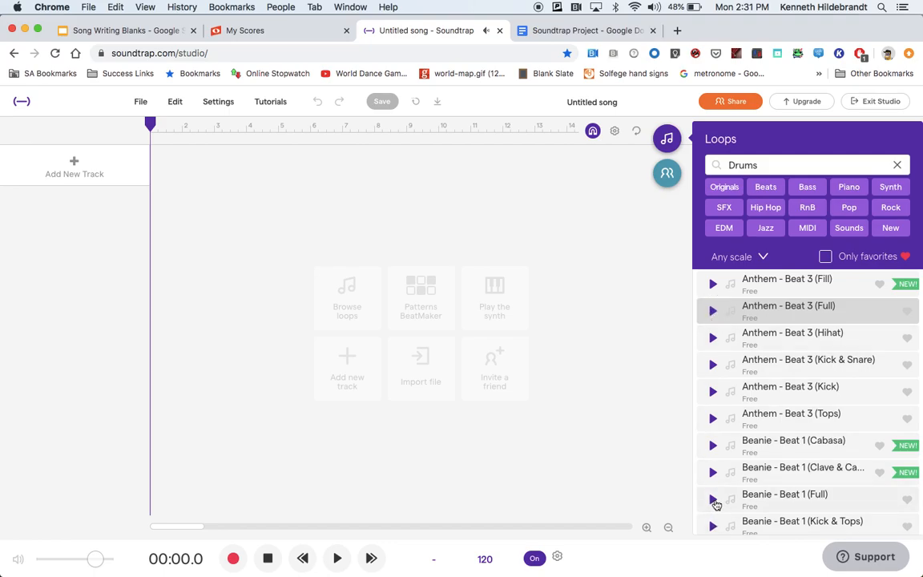
{"action": "left_click", "coordinate": [713, 499]}
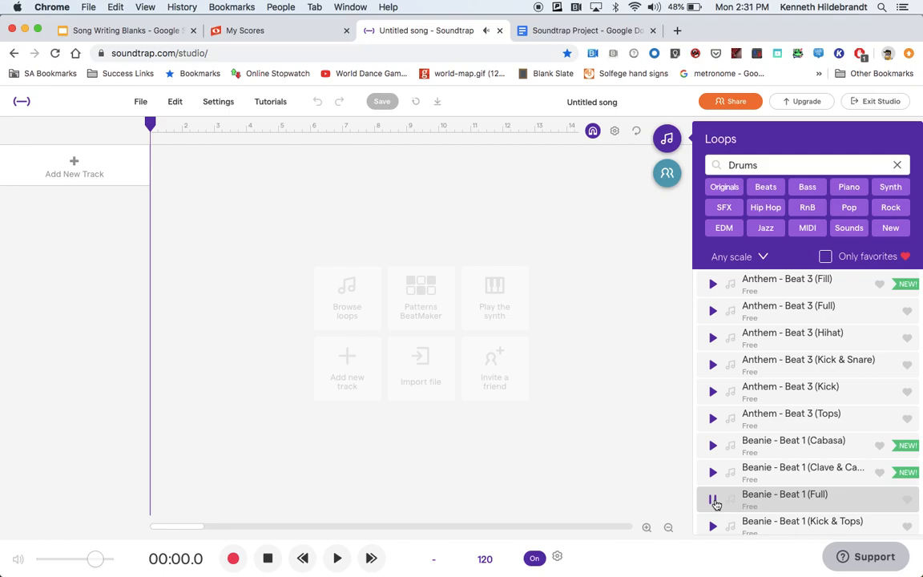
{"action": "double_click", "coordinate": [788, 498]}
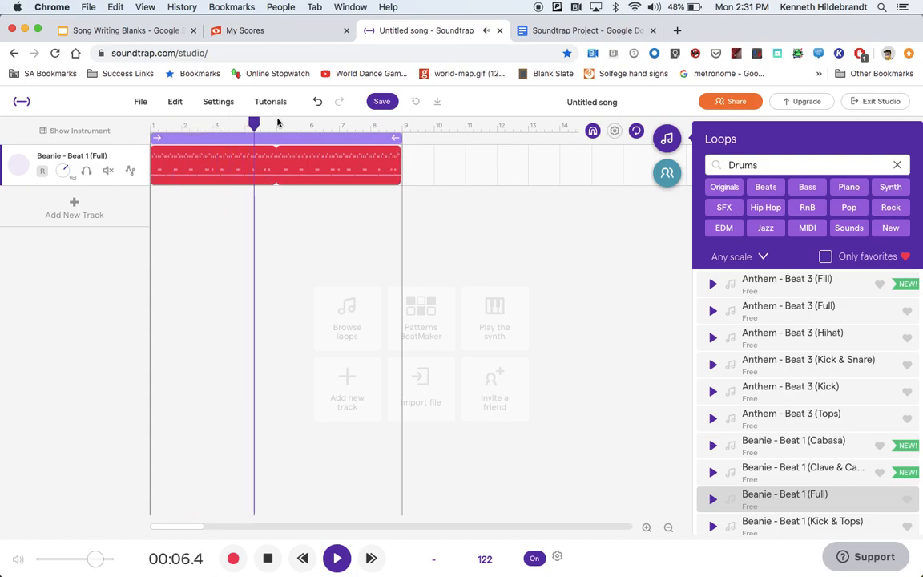
Step: Stop playback, rewind, and loop the Beanie - Beat 1 (Full) region out to about bar 17
{"action": "left_click", "coordinate": [269, 559]}
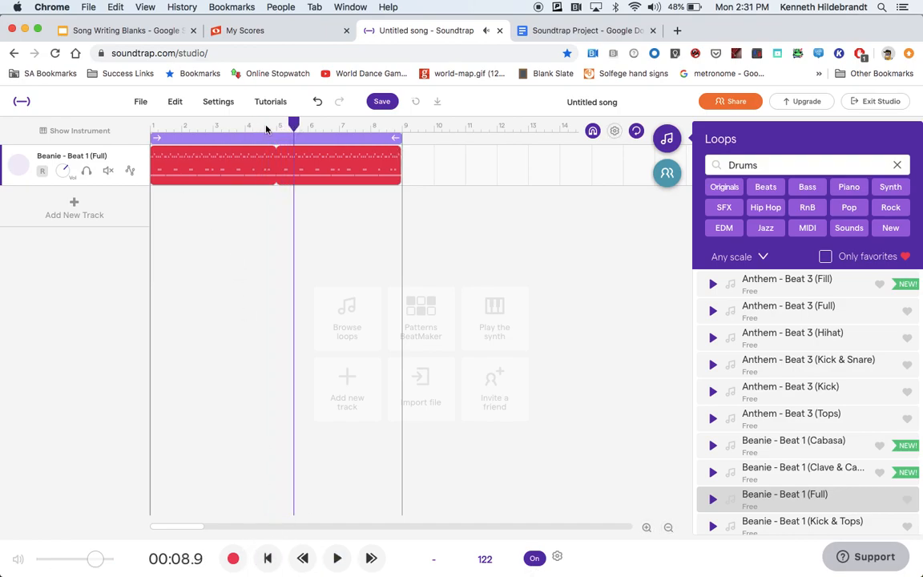
{"action": "left_click_drag", "start_coordinate": [293, 123], "coordinate": [146, 134]}
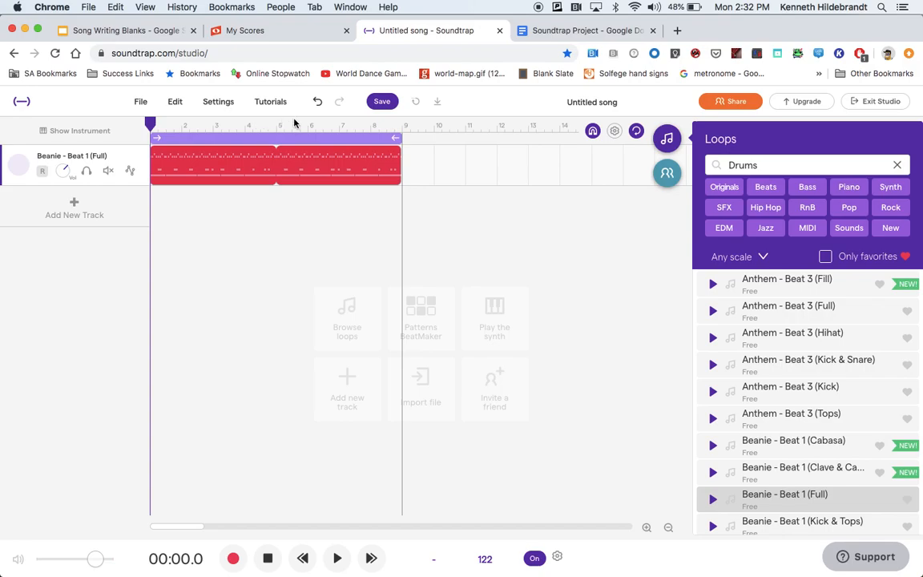
{"action": "left_click", "coordinate": [397, 153]}
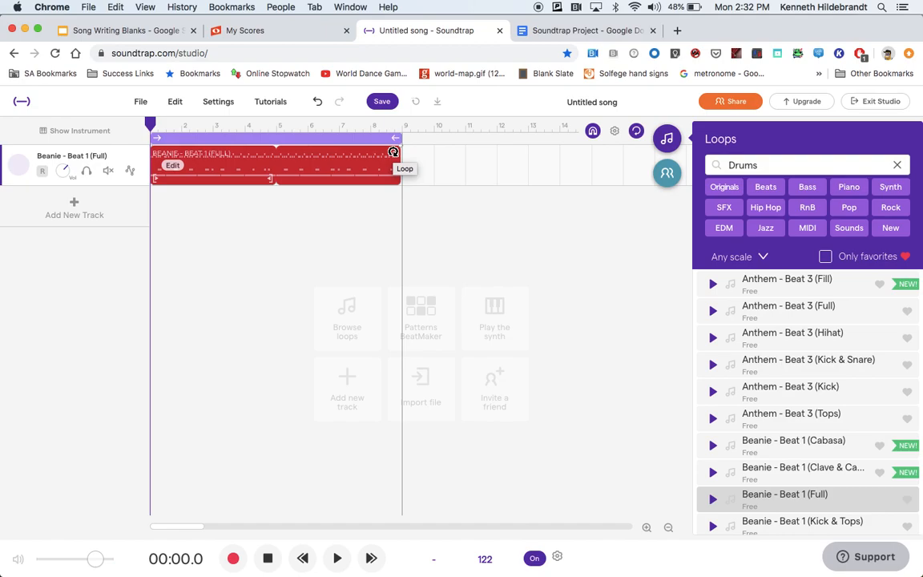
{"action": "left_click_drag", "start_coordinate": [393, 152], "coordinate": [653, 152]}
{"action": "left_click", "coordinate": [673, 138]}
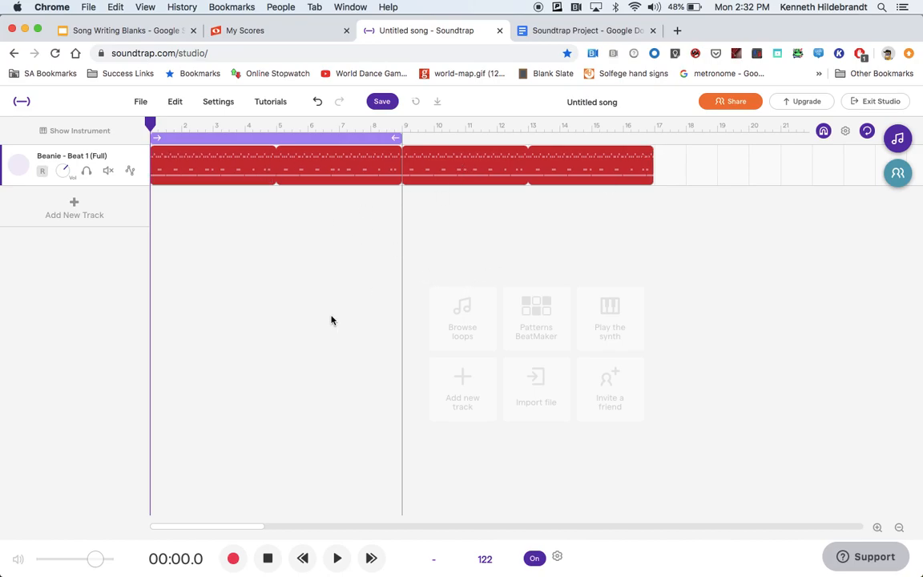
Step: Play back the drum track, stop it, and switch off the cycle region
{"action": "left_click", "coordinate": [337, 558]}
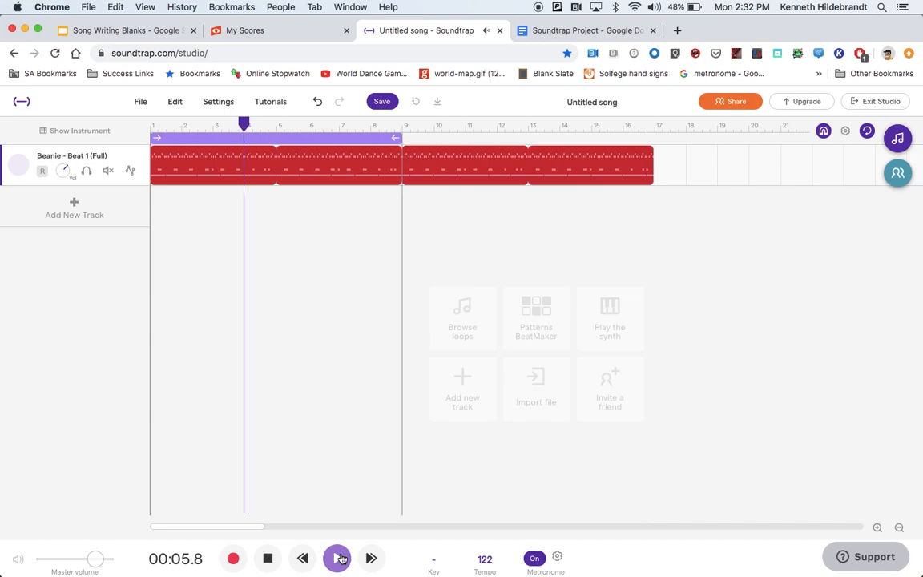
{"action": "left_click", "coordinate": [263, 560]}
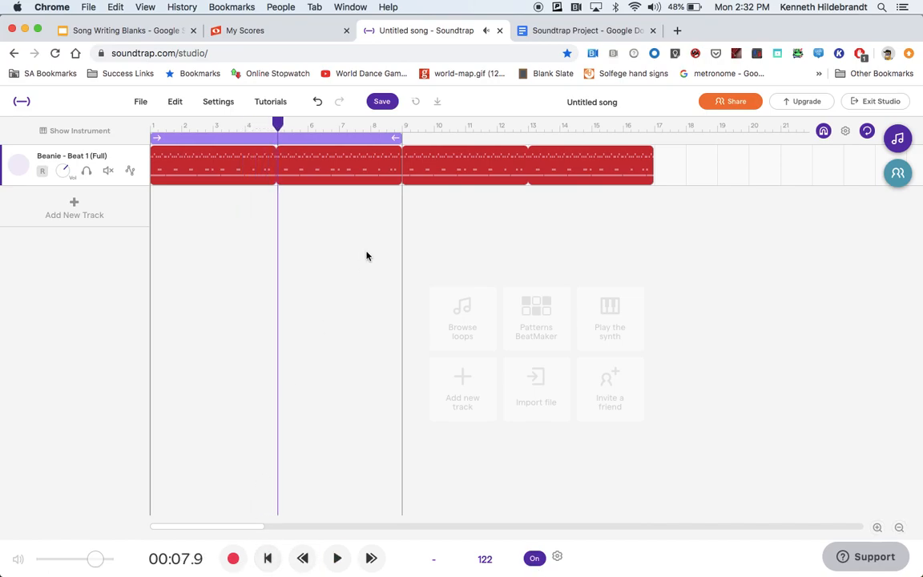
{"action": "left_click", "coordinate": [336, 143]}
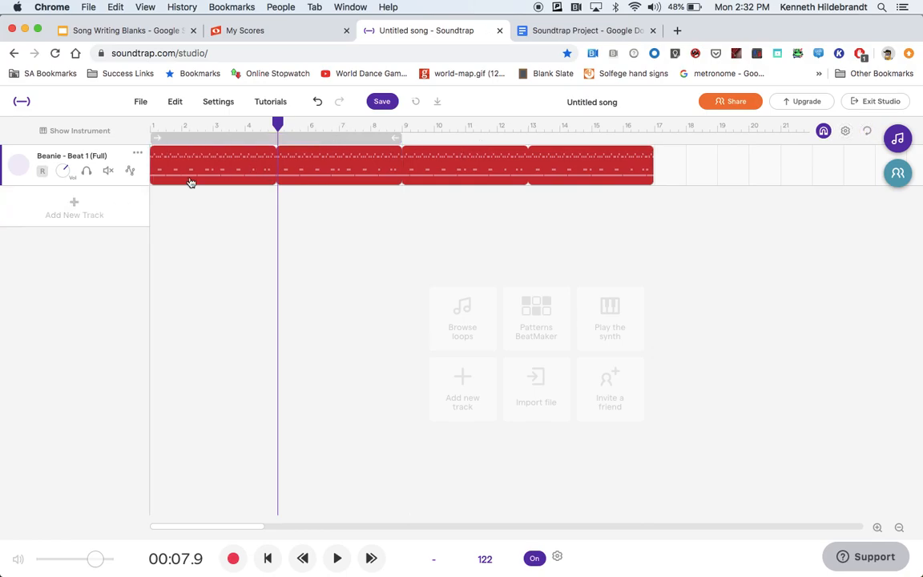
Step: Reopen the Loops browser, clear the Drums search, and filter the loops by Synth
{"action": "left_click", "coordinate": [898, 138]}
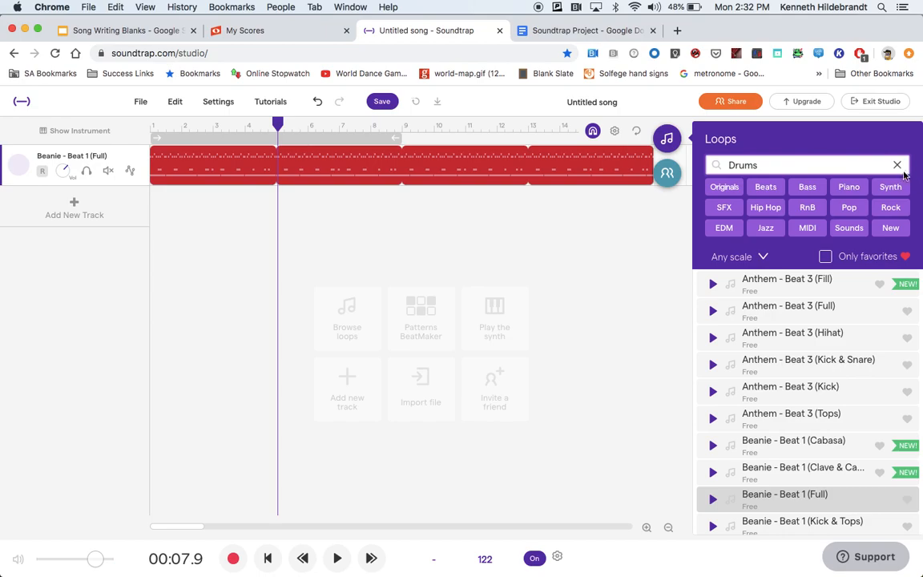
{"action": "left_click", "coordinate": [897, 164]}
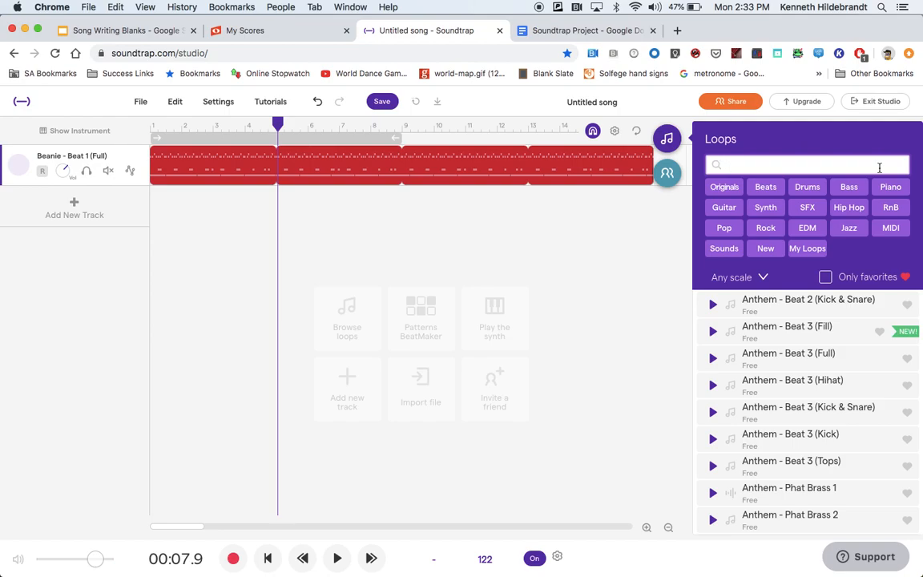
{"action": "left_click", "coordinate": [766, 209]}
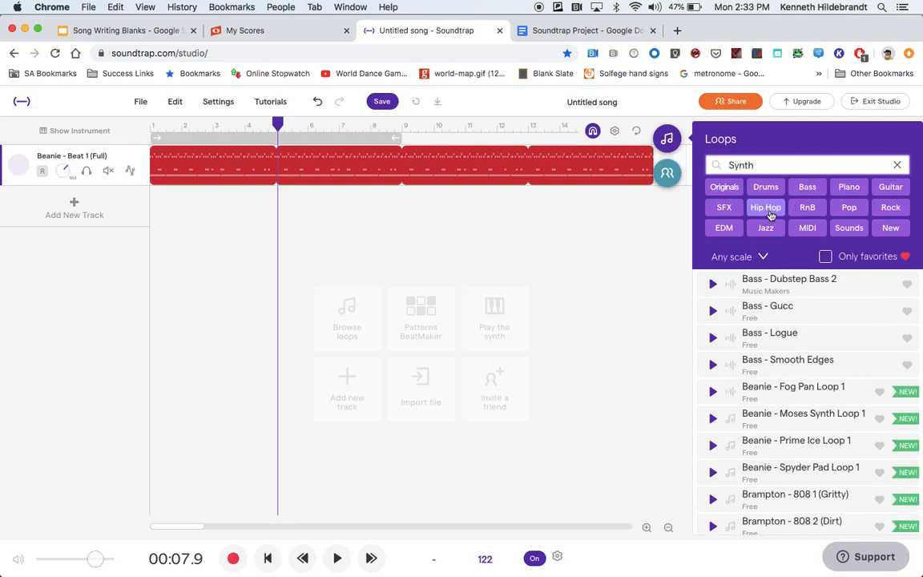
Step: Browse the Synth loops and preview the Organ - Rex 2 loop
{"action": "scroll", "coordinate": [753, 350], "scroll_direction": "down", "scroll_amount": 5}
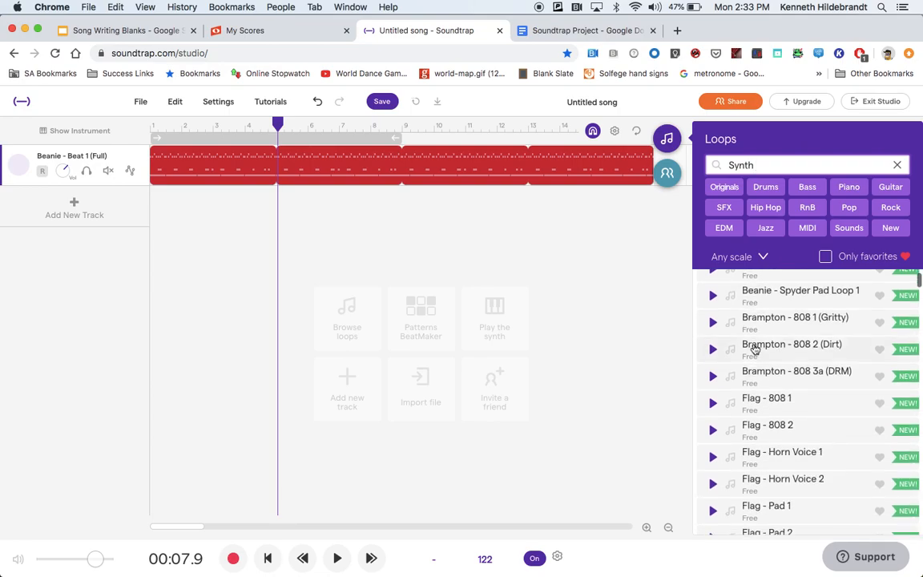
{"action": "scroll", "coordinate": [753, 350], "scroll_direction": "down", "scroll_amount": 4}
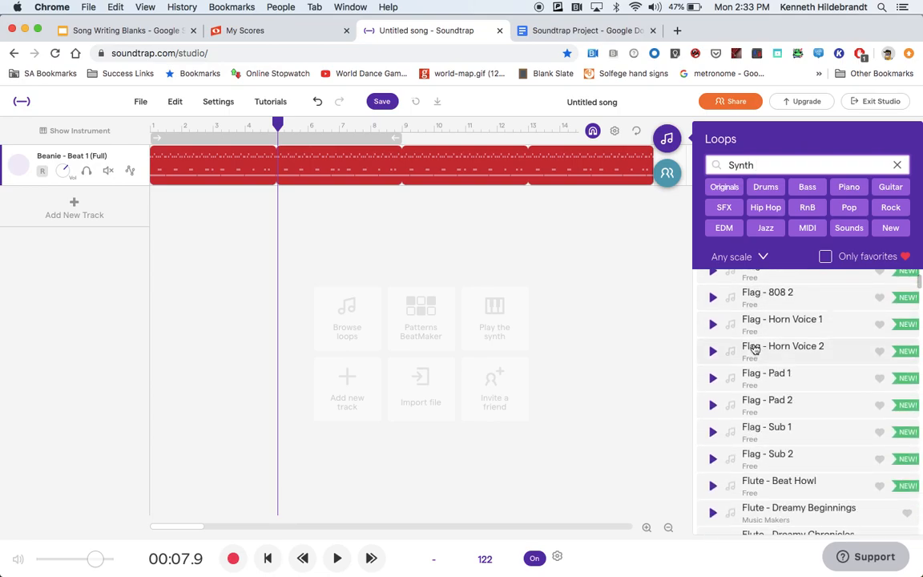
{"action": "scroll", "coordinate": [753, 350], "scroll_direction": "down", "scroll_amount": 4}
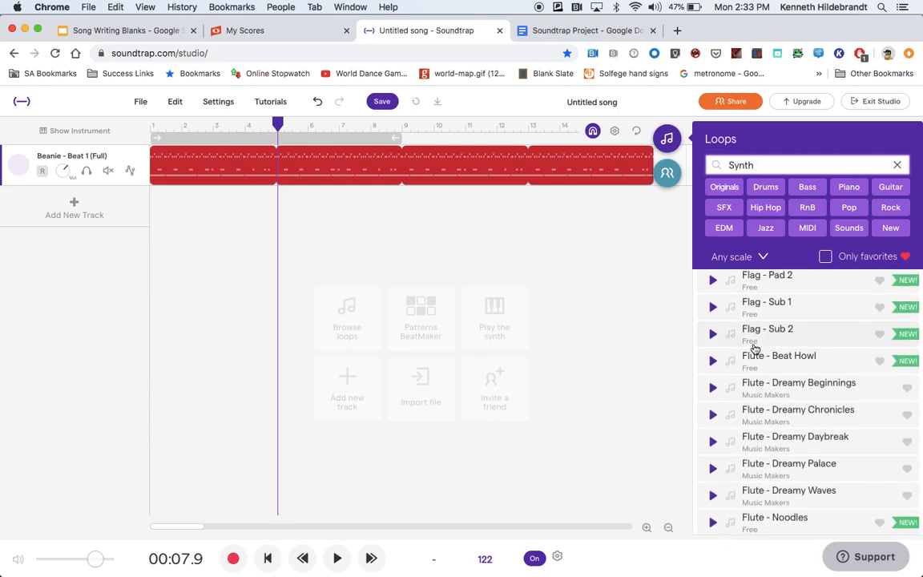
{"action": "scroll", "coordinate": [754, 350], "scroll_direction": "down", "scroll_amount": 10}
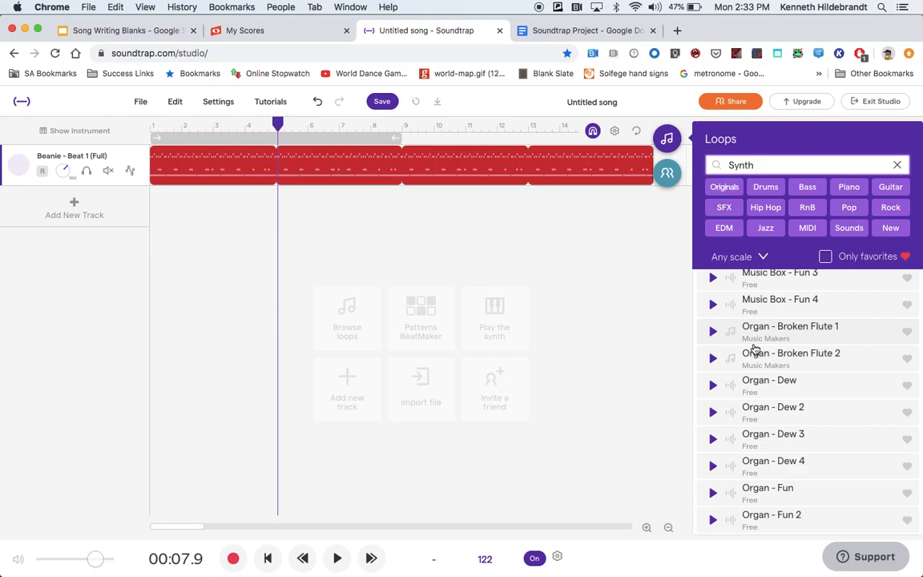
{"action": "scroll", "coordinate": [754, 350], "scroll_direction": "down", "scroll_amount": 20}
{"action": "scroll", "coordinate": [754, 350], "scroll_direction": "down", "scroll_amount": 3}
{"action": "scroll", "coordinate": [753, 346], "scroll_direction": "up", "scroll_amount": 4}
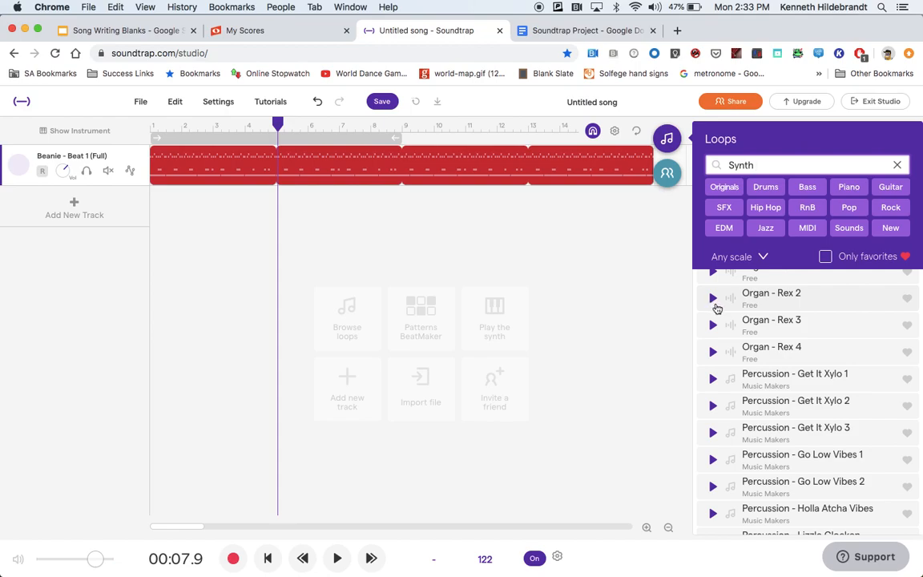
{"action": "left_click", "coordinate": [714, 299]}
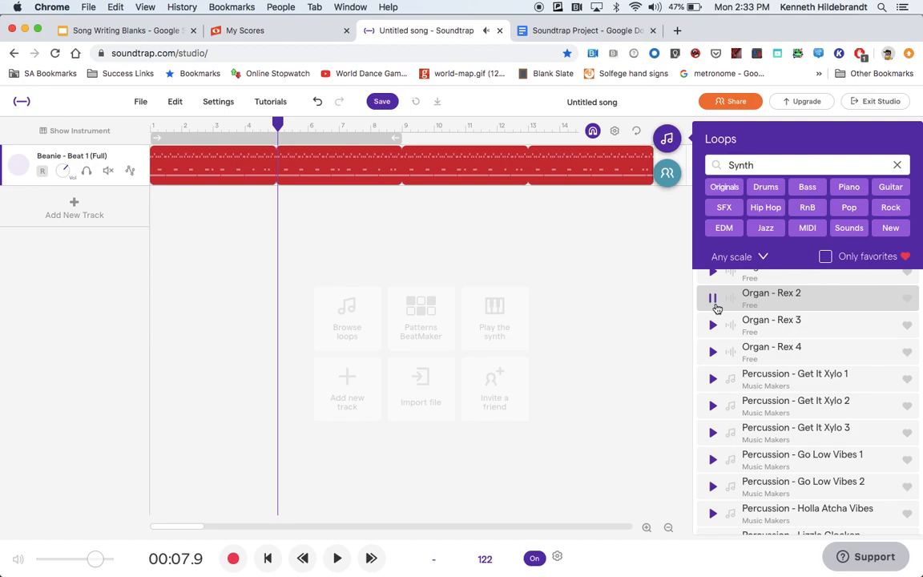
Step: Add Organ - Rex 2 as a new track and loop its region out to about bar 17
{"action": "left_click", "coordinate": [787, 297]}
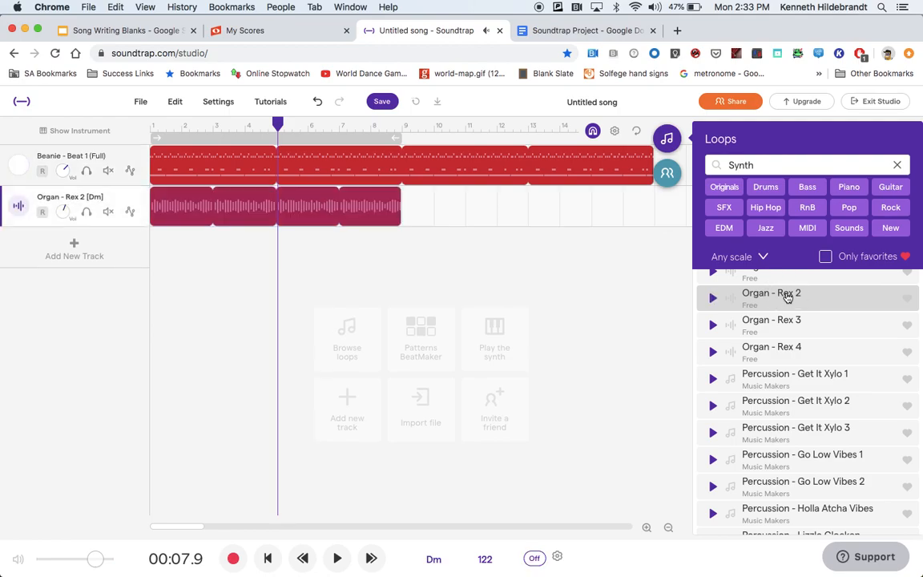
{"action": "left_click", "coordinate": [393, 194]}
{"action": "left_click_drag", "start_coordinate": [393, 194], "coordinate": [645, 199]}
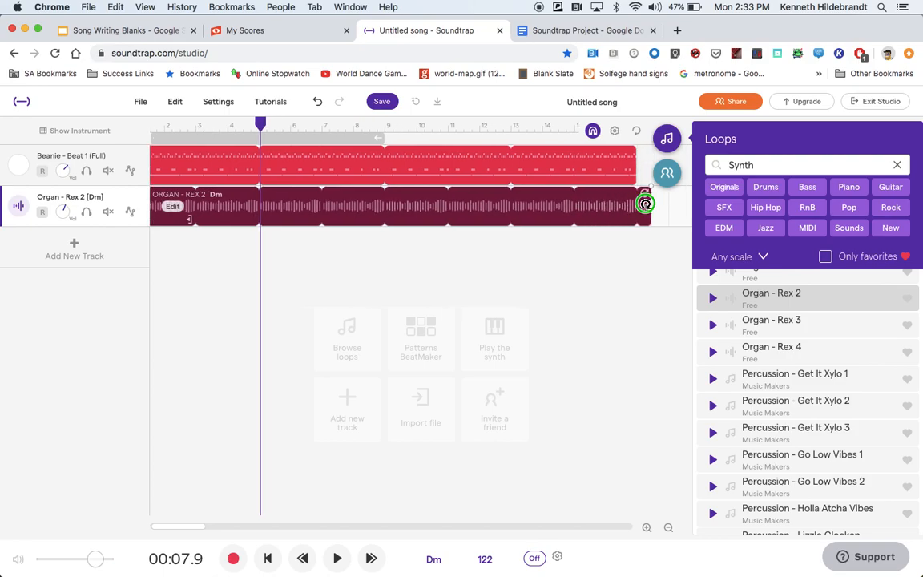
{"action": "right_click", "coordinate": [645, 200]}
{"action": "left_click", "coordinate": [645, 193]}
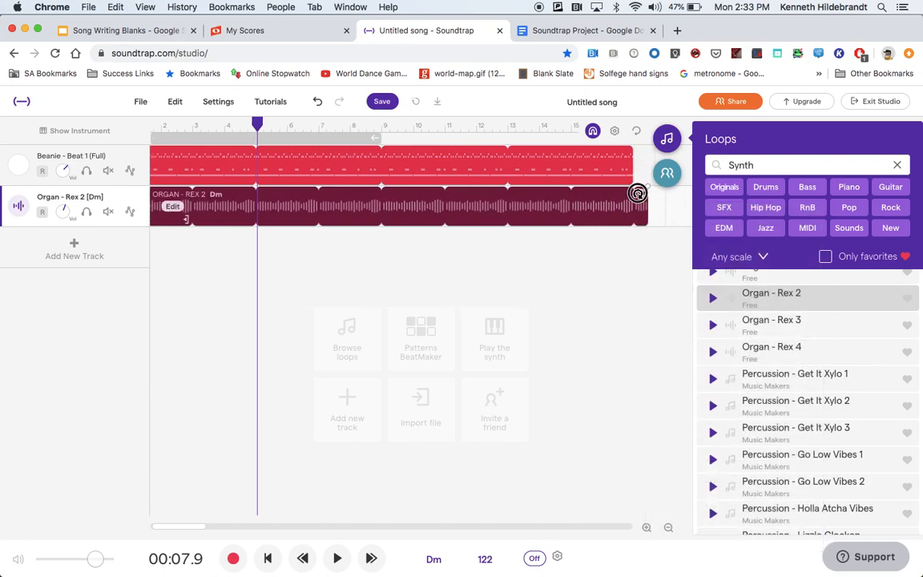
{"action": "left_click", "coordinate": [225, 282]}
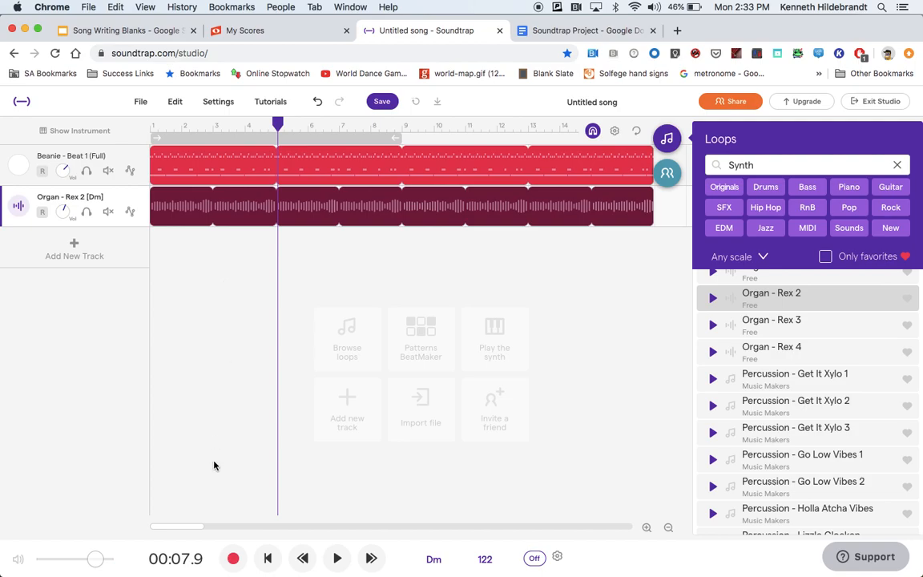
Step: Play both tracks from the start, then stop and rewind to the beginning
{"action": "left_click_drag", "start_coordinate": [278, 123], "coordinate": [148, 120]}
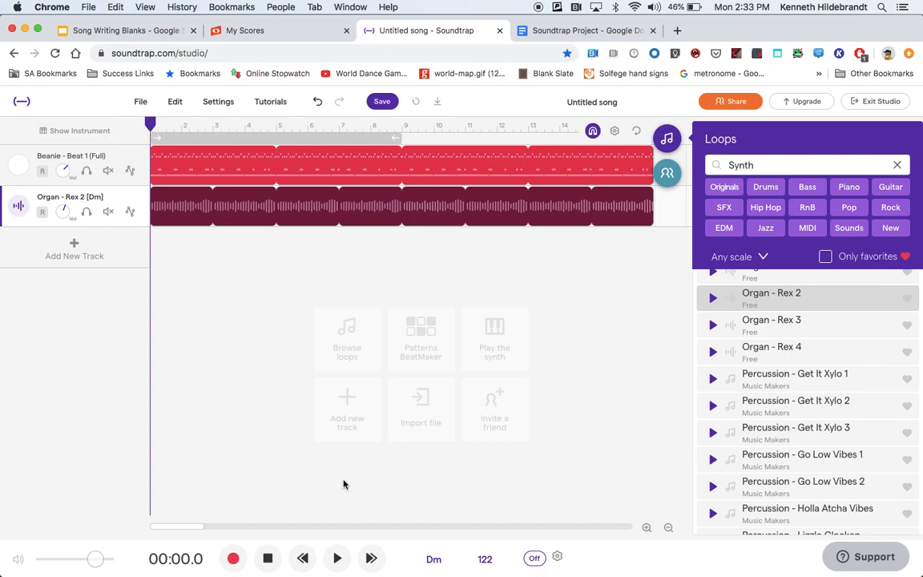
{"action": "left_click", "coordinate": [337, 558]}
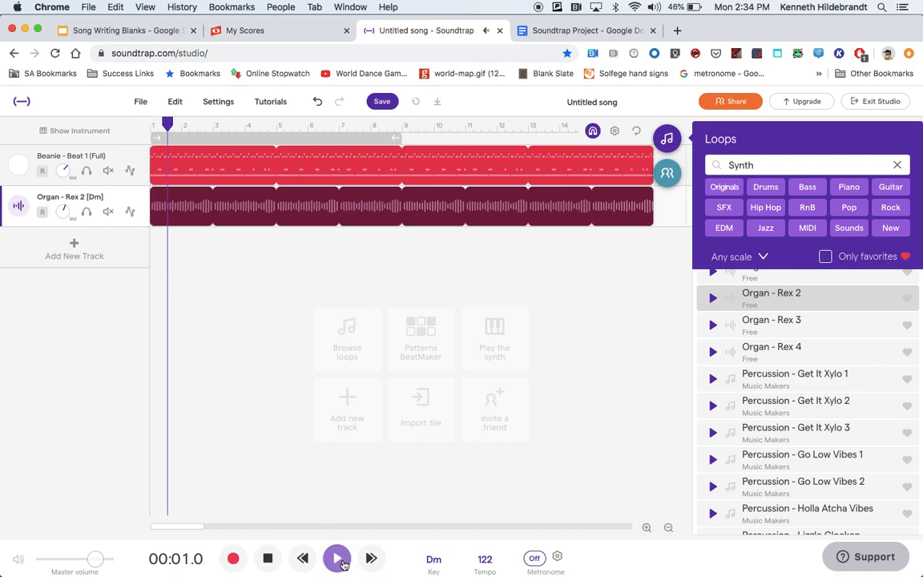
{"action": "left_click", "coordinate": [662, 143]}
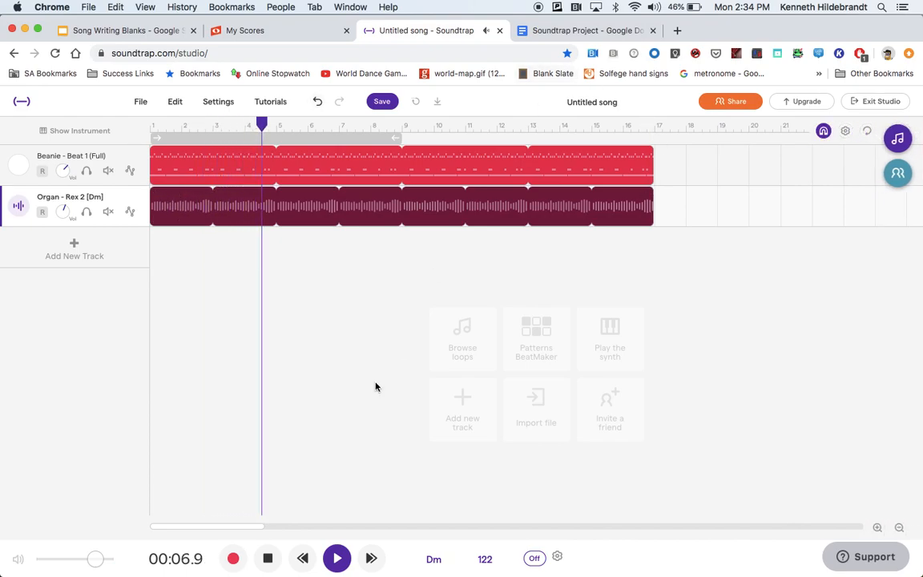
{"action": "left_click", "coordinate": [267, 559]}
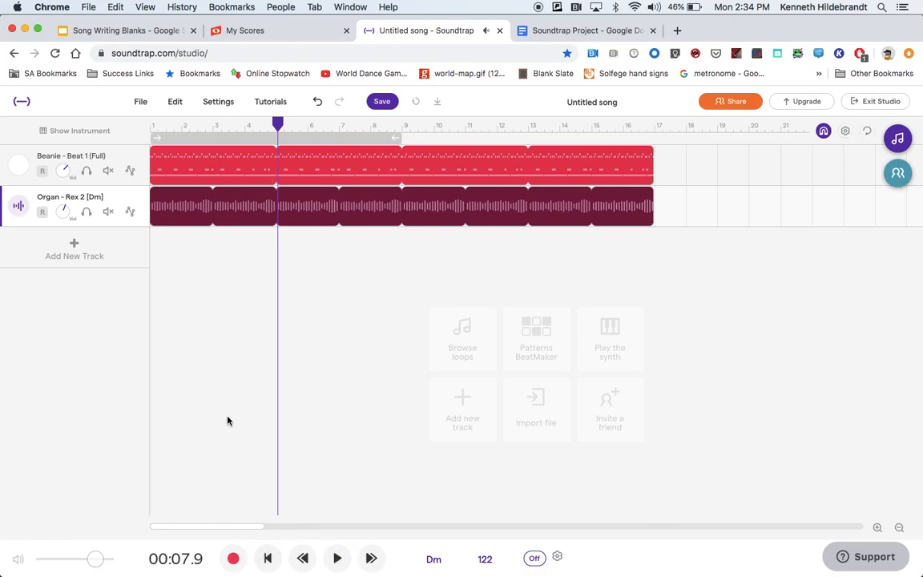
{"action": "left_click_drag", "start_coordinate": [281, 129], "coordinate": [149, 125]}
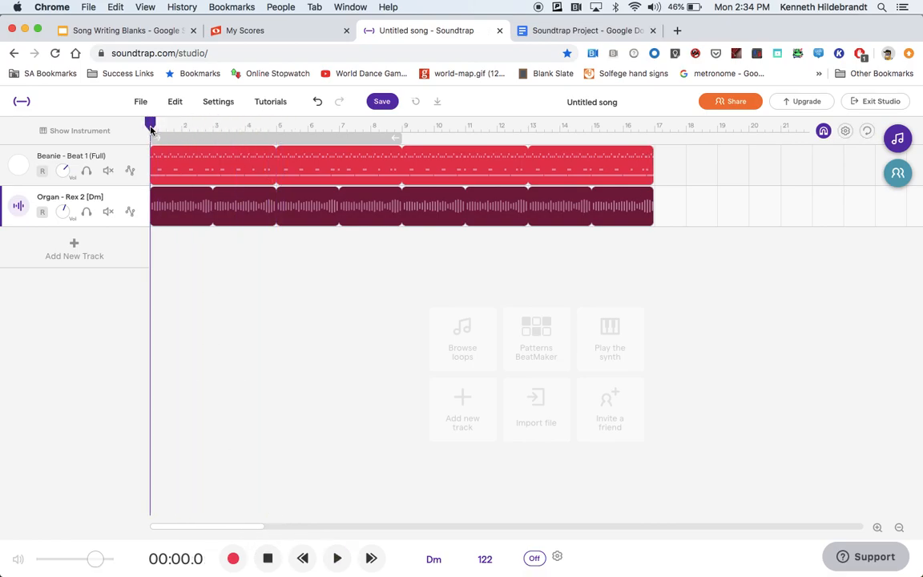
Step: Reopen the Loops browser, clear the Synth search, and filter the loops by Bass
{"action": "left_click", "coordinate": [898, 138]}
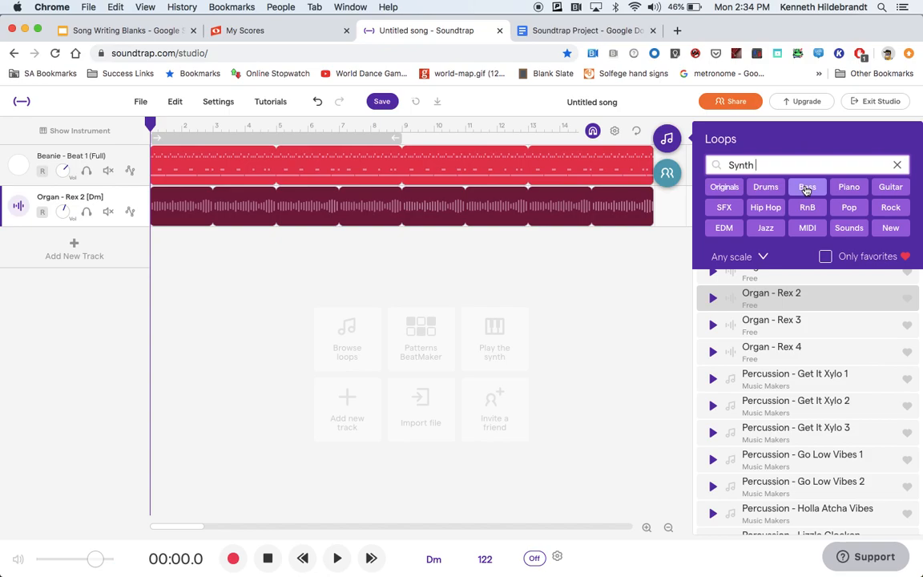
{"action": "left_click", "coordinate": [896, 166]}
{"action": "left_click", "coordinate": [849, 185]}
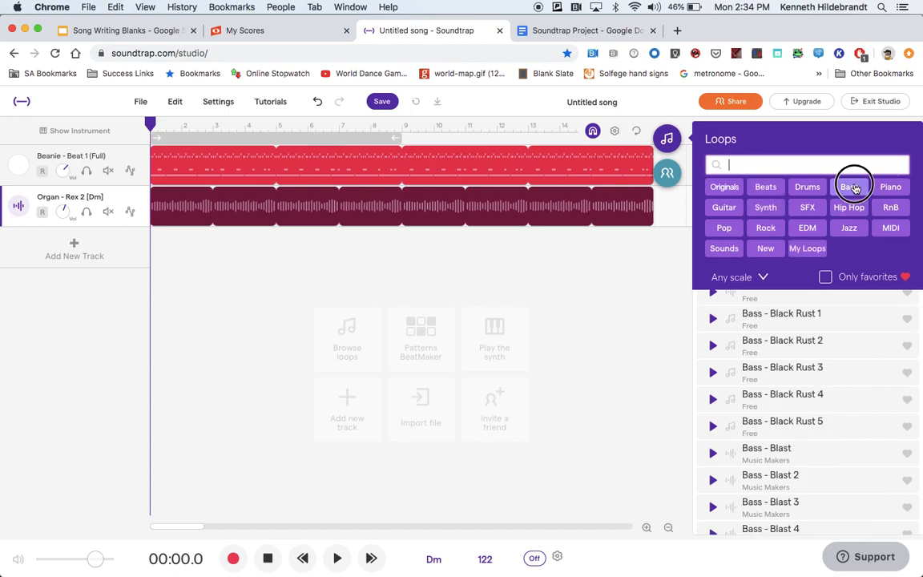
Step: Browse the Bass loops and preview the Bass - Ark loop
{"action": "scroll", "coordinate": [713, 393], "scroll_direction": "up", "scroll_amount": 15}
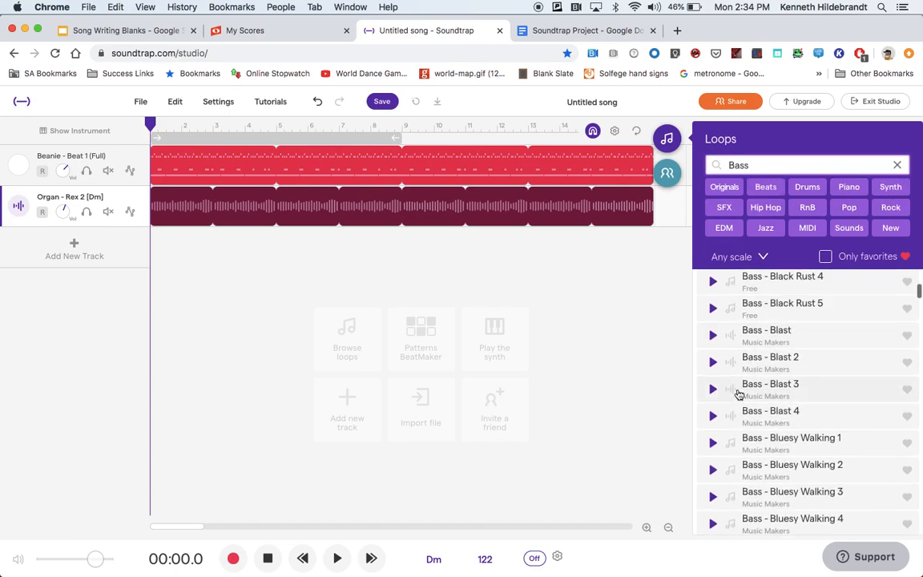
{"action": "scroll", "coordinate": [738, 394], "scroll_direction": "down", "scroll_amount": 5}
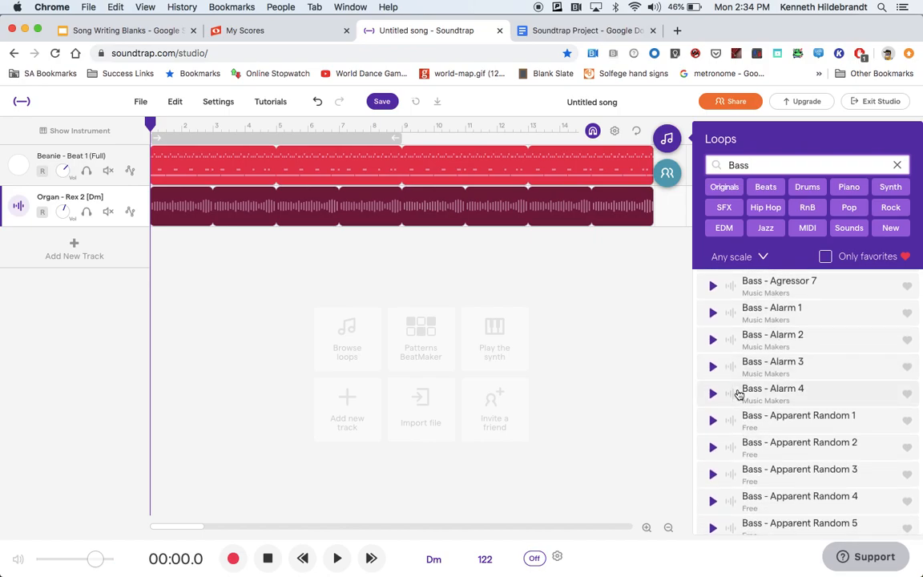
{"action": "scroll", "coordinate": [739, 394], "scroll_direction": "down", "scroll_amount": 2}
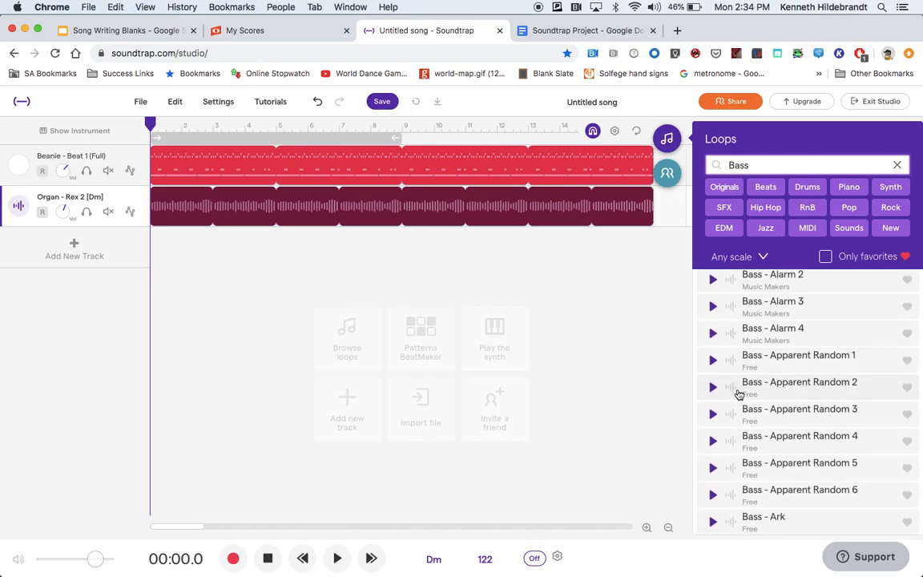
{"action": "scroll", "coordinate": [721, 397], "scroll_direction": "down", "scroll_amount": 4}
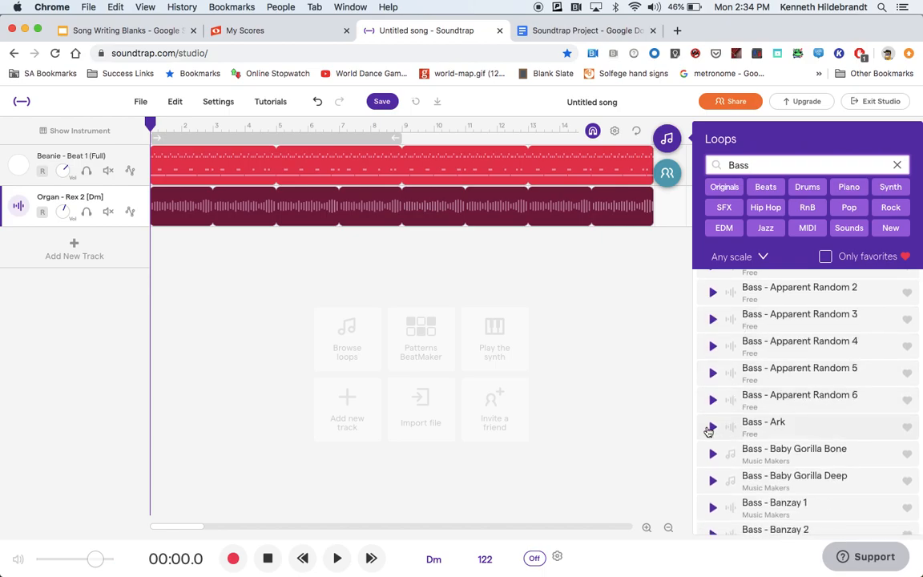
{"action": "left_click", "coordinate": [713, 428]}
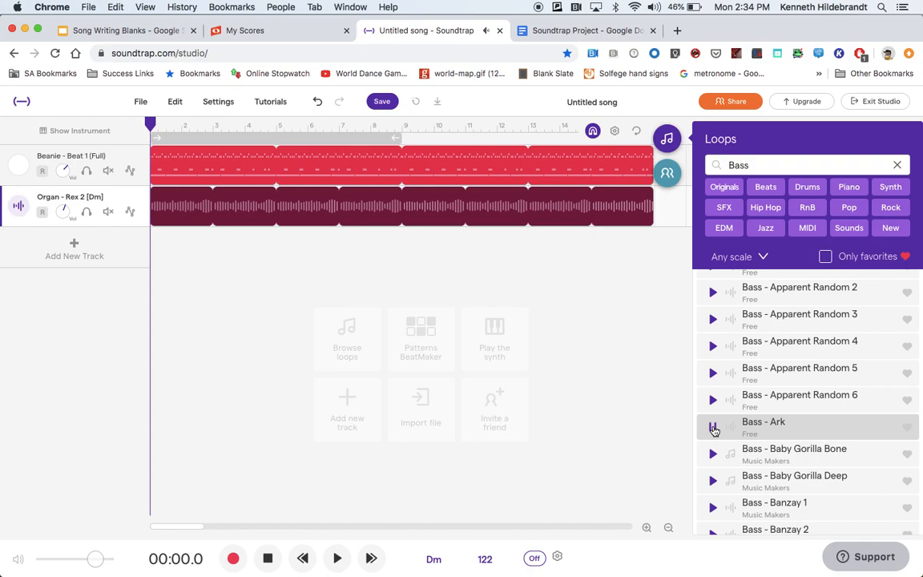
Step: Add Bass - Ark as a new track and loop its region out to about bar 17
{"action": "double_click", "coordinate": [793, 426]}
{"action": "left_click_drag", "start_coordinate": [399, 232], "coordinate": [612, 236]}
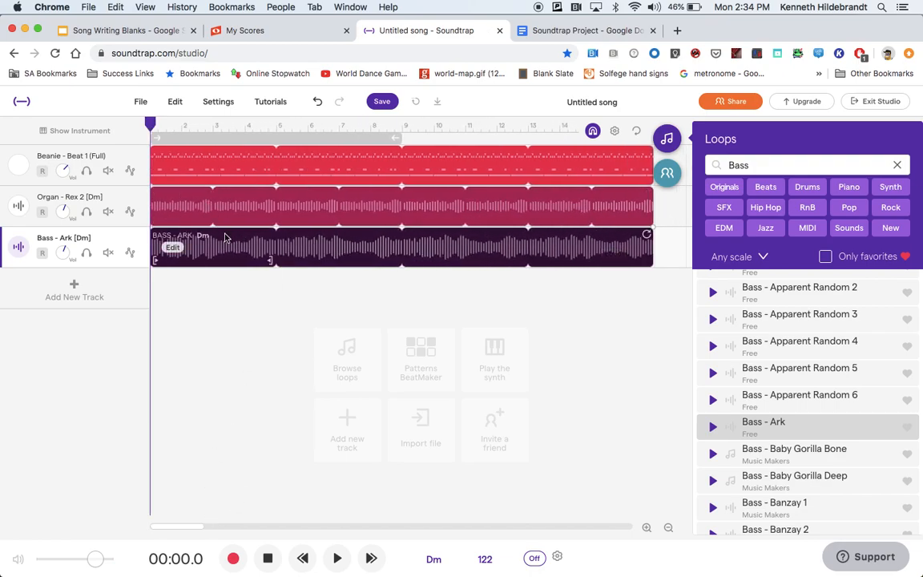
Step: Play the three tracks from the start, then stop and rewind to the beginning
{"action": "left_click", "coordinate": [337, 559]}
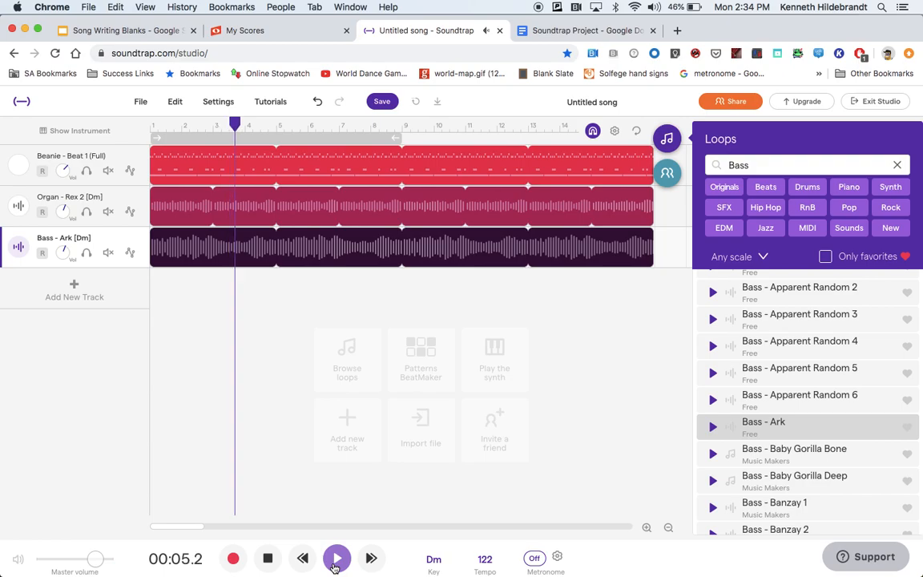
{"action": "left_click", "coordinate": [269, 560]}
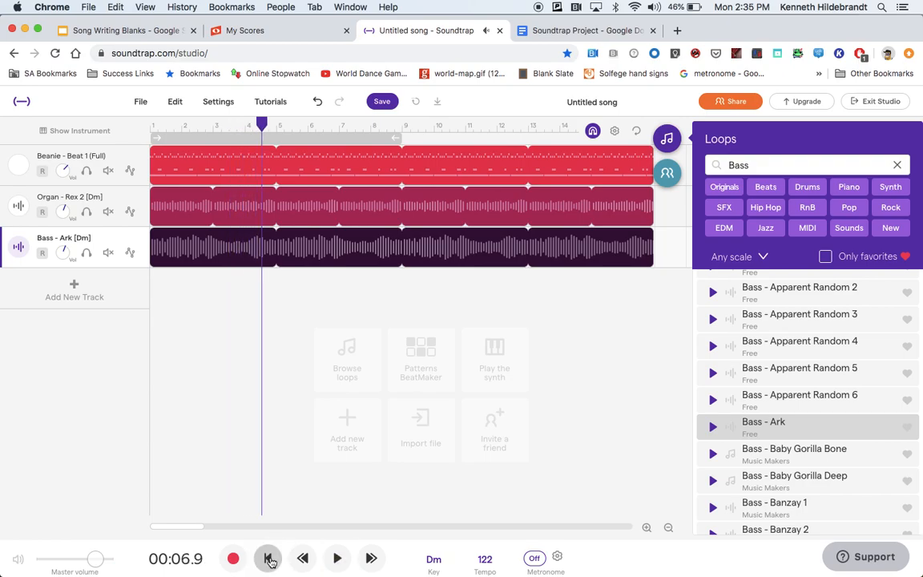
{"action": "left_click_drag", "start_coordinate": [264, 126], "coordinate": [109, 136]}
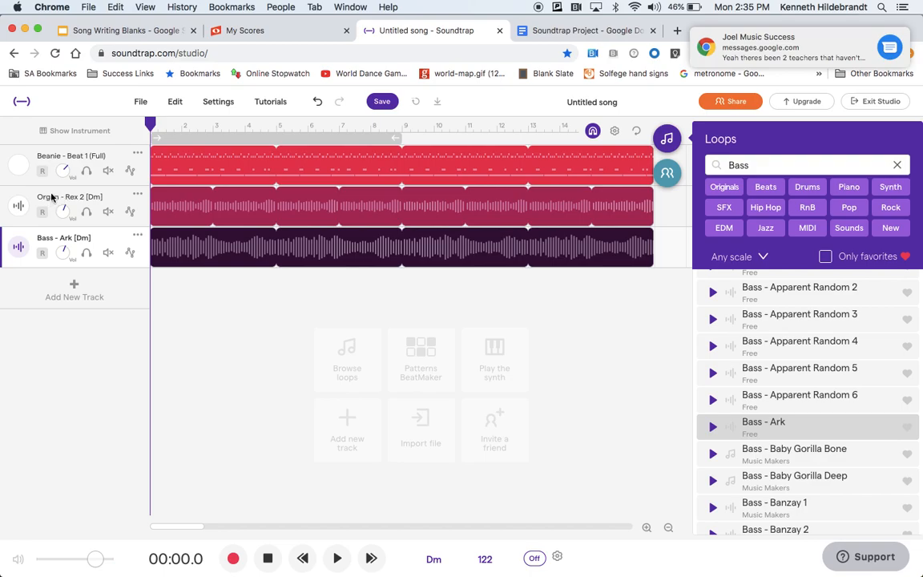
Step: Clear the Bass search and search the loops for strings
{"action": "left_click", "coordinate": [789, 163]}
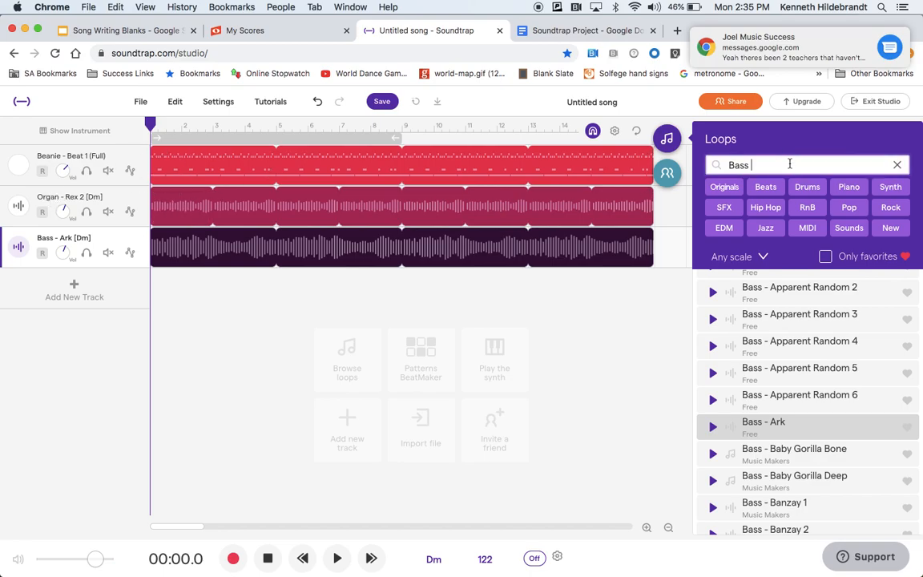
{"action": "left_click", "coordinate": [897, 164]}
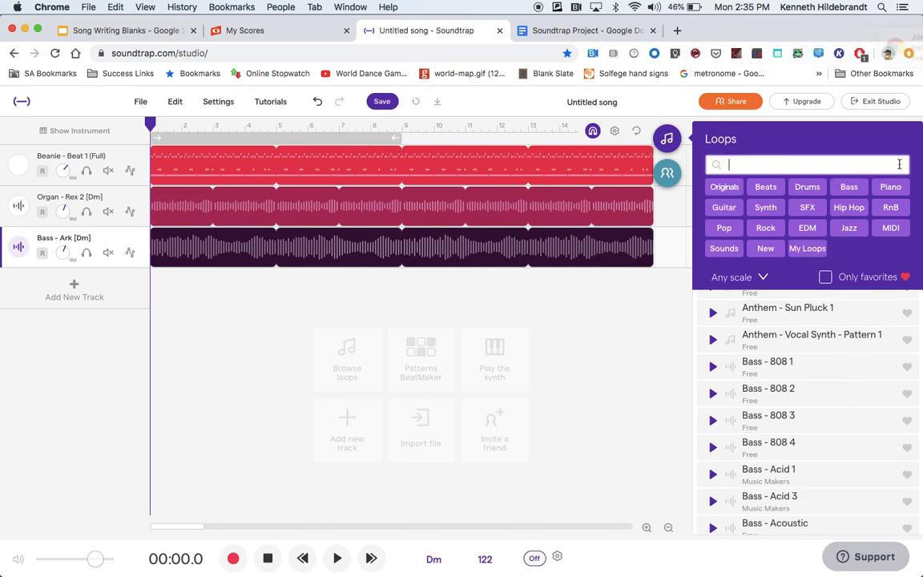
{"action": "type", "text": "strings"}
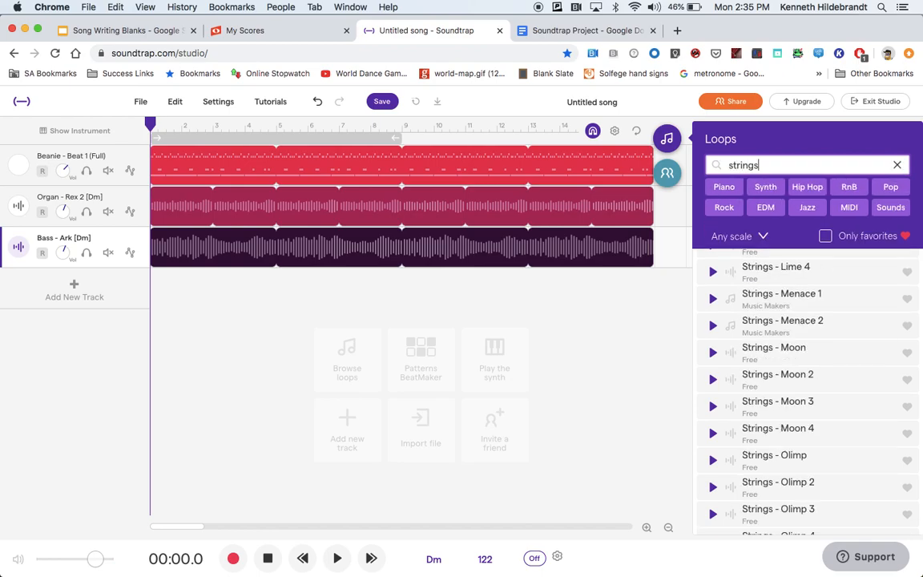
Step: Browse the strings loops and preview the Strings - Dire Melody loop
{"action": "scroll", "coordinate": [784, 327], "scroll_direction": "up", "scroll_amount": 10}
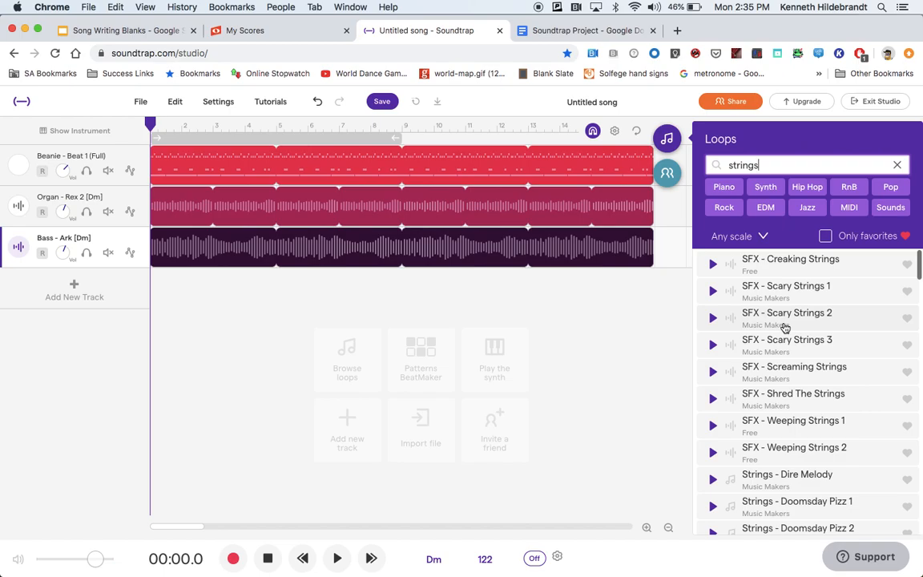
{"action": "scroll", "coordinate": [784, 327], "scroll_direction": "down", "scroll_amount": 4}
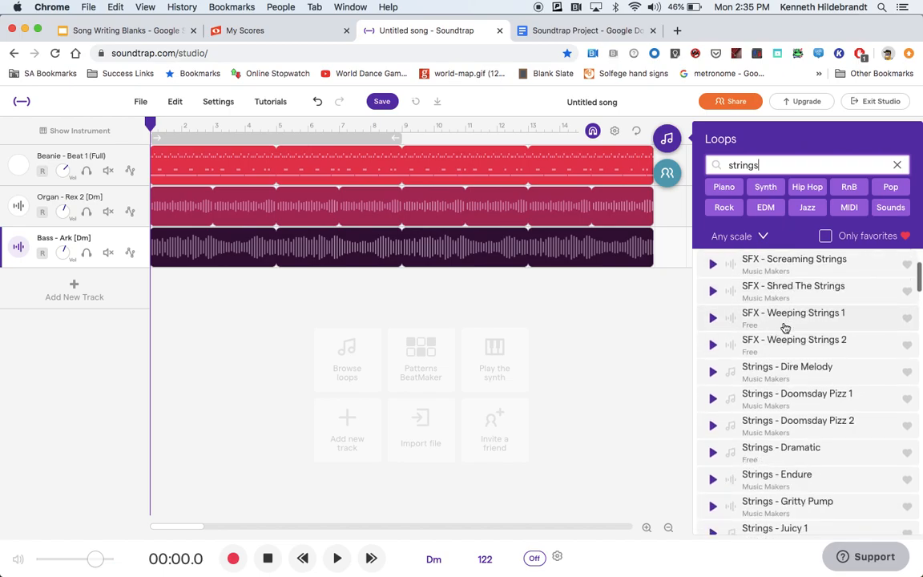
{"action": "scroll", "coordinate": [785, 327], "scroll_direction": "up", "scroll_amount": 4}
{"action": "scroll", "coordinate": [781, 286], "scroll_direction": "down", "scroll_amount": 2}
{"action": "scroll", "coordinate": [781, 286], "scroll_direction": "down", "scroll_amount": 5}
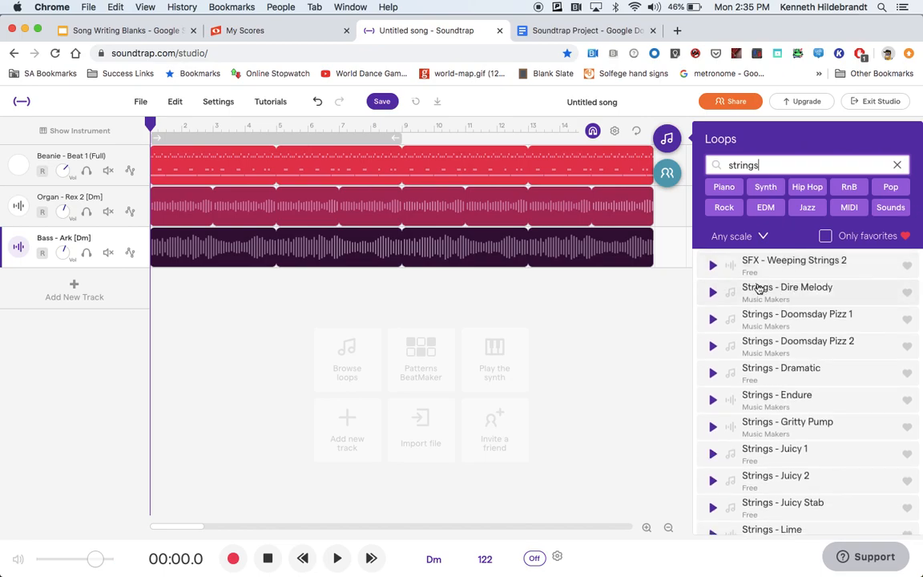
{"action": "left_click", "coordinate": [712, 293]}
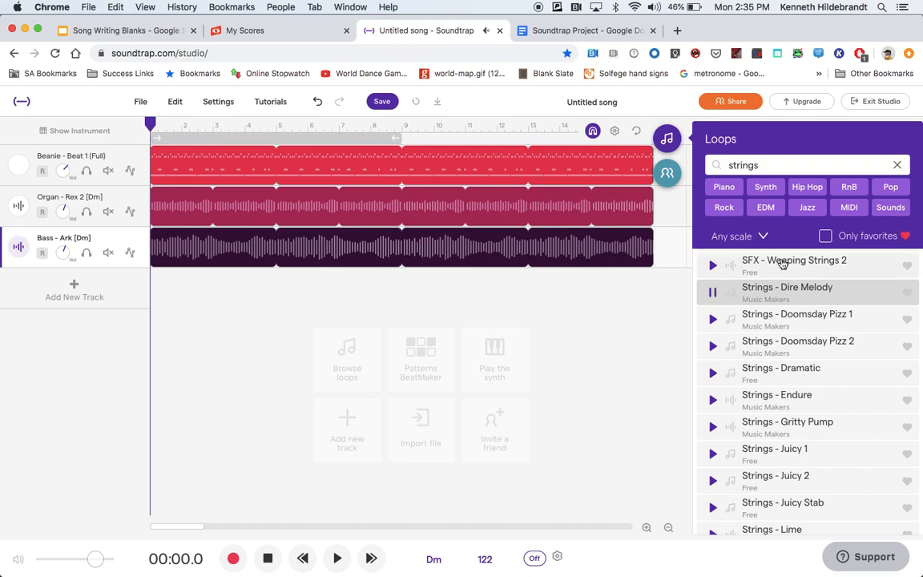
Step: Add Strings - Dire Melody as a new track and loop its region out to about bar 17
{"action": "left_click", "coordinate": [757, 293]}
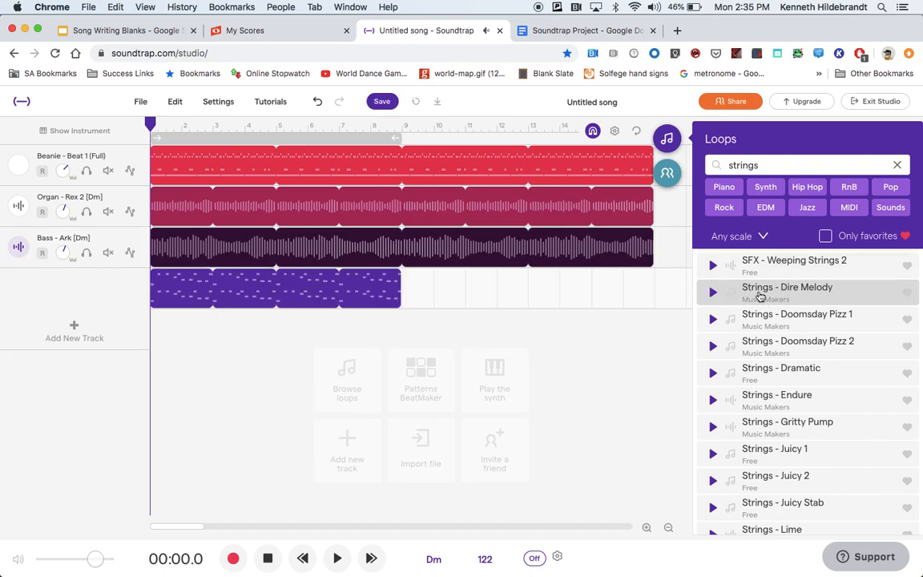
{"action": "left_click_drag", "start_coordinate": [396, 270], "coordinate": [602, 270]}
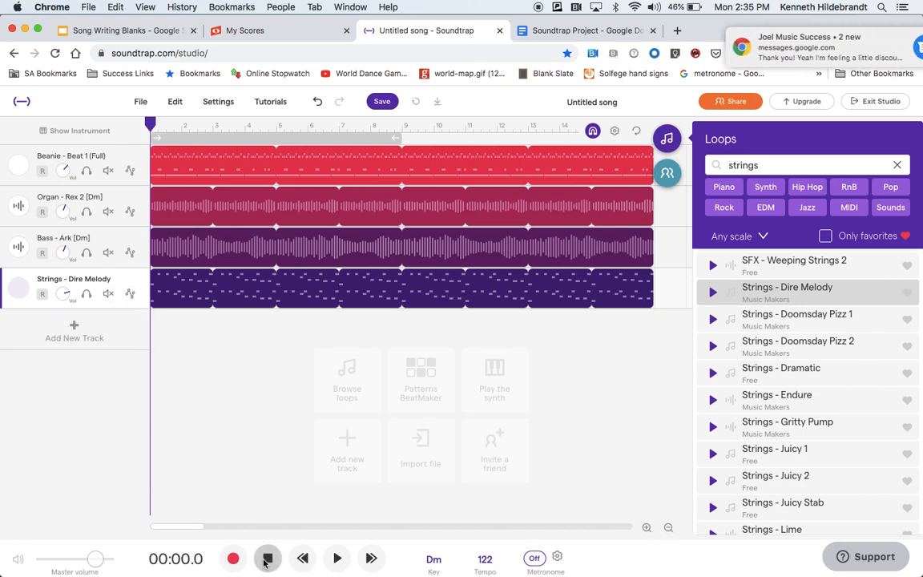
Step: Play all four tracks with the Loops browser closed, then stop and rewind to the beginning
{"action": "mouse_move", "coordinate": [364, 561]}
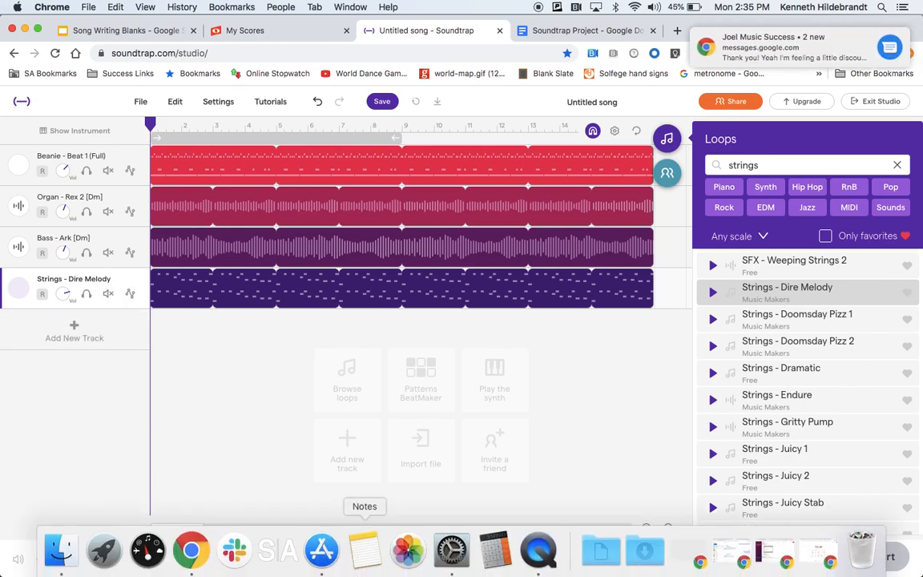
{"action": "left_click", "coordinate": [340, 559]}
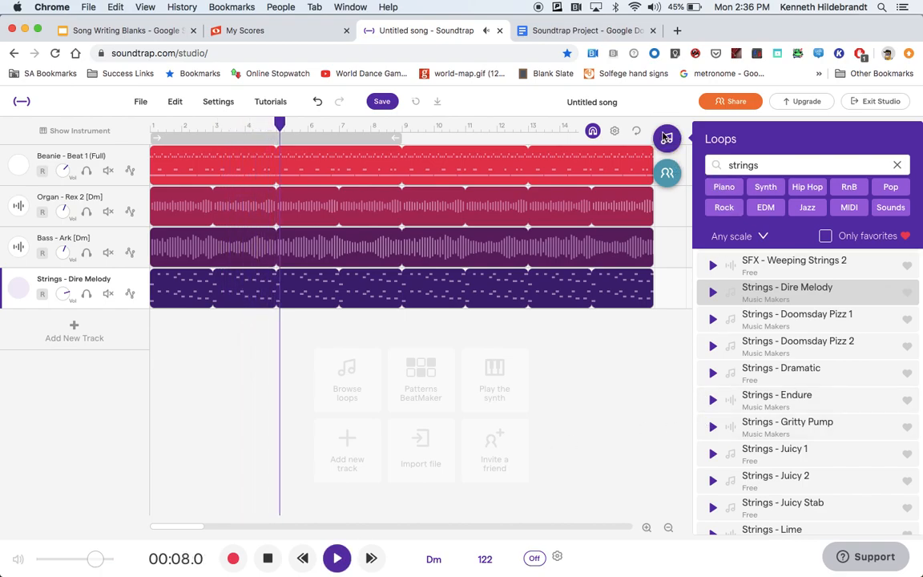
{"action": "left_click", "coordinate": [665, 139]}
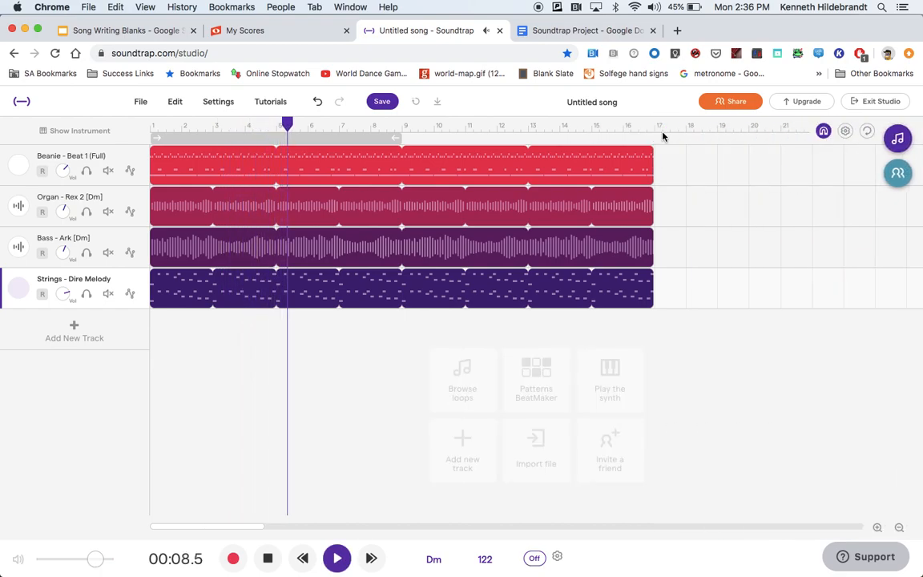
{"action": "left_click", "coordinate": [267, 561]}
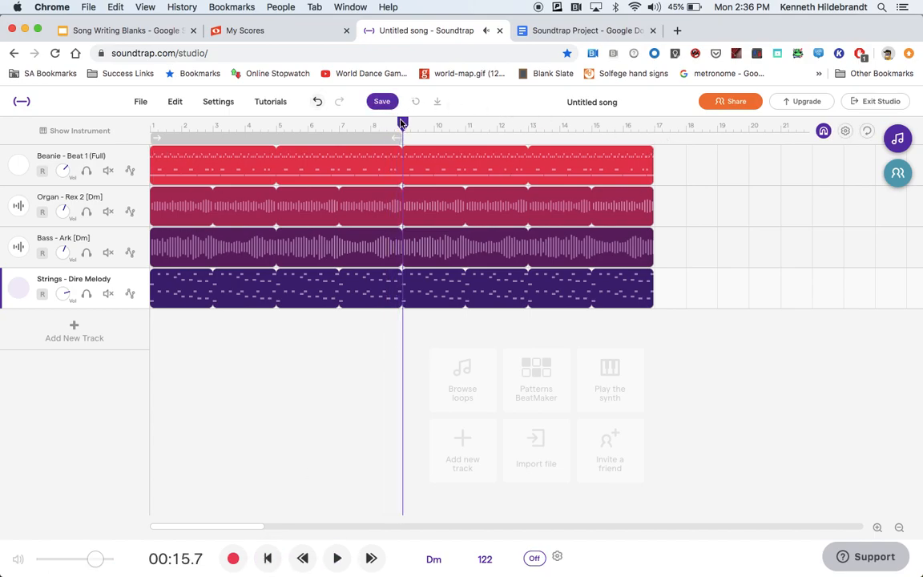
{"action": "left_click_drag", "start_coordinate": [402, 122], "coordinate": [103, 113]}
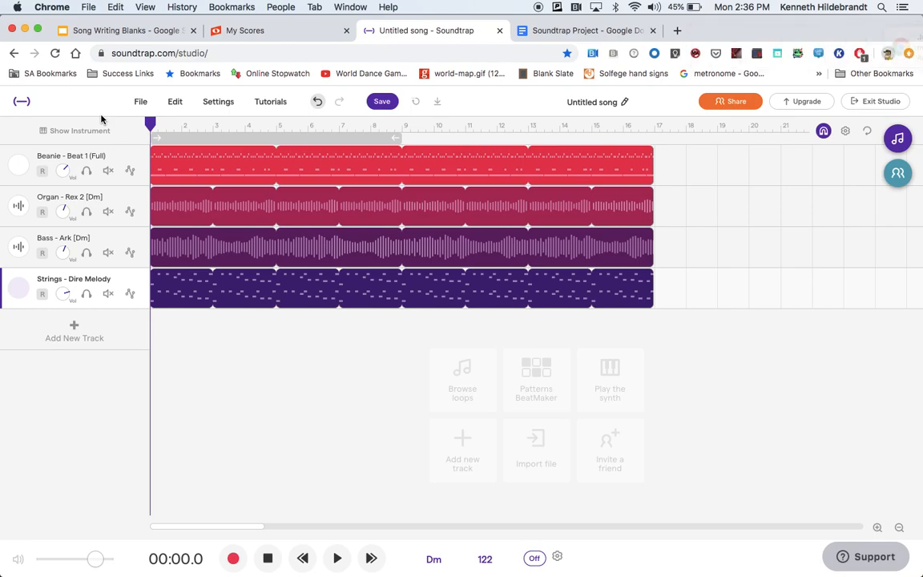
Step: Mute the Beanie - Beat 1 drum track and play the mix, then stop and return to the start
{"action": "left_click", "coordinate": [109, 171]}
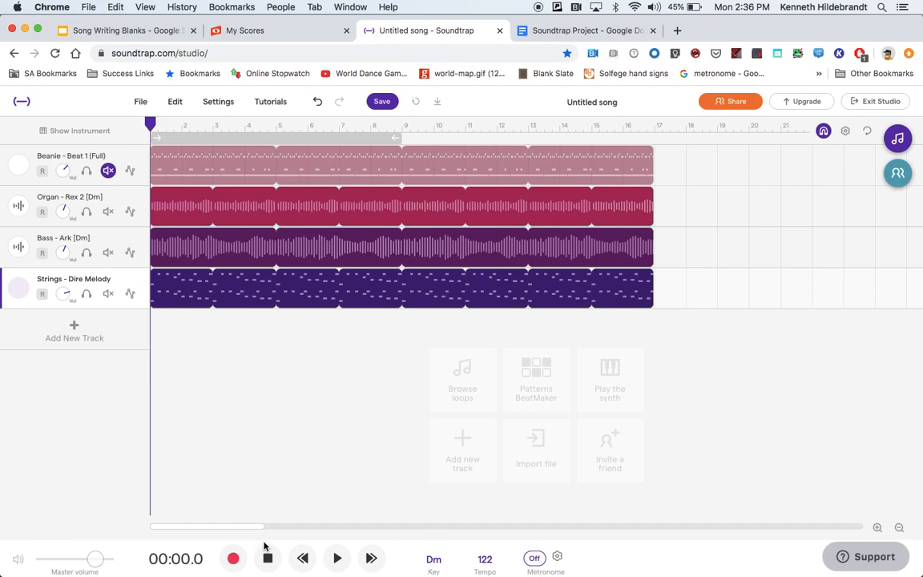
{"action": "left_click", "coordinate": [338, 562]}
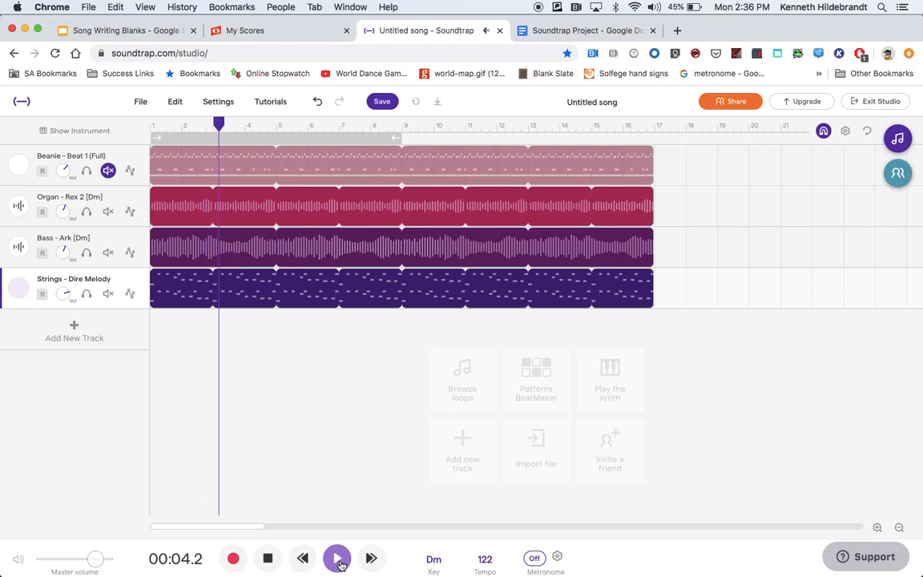
{"action": "left_click", "coordinate": [266, 555]}
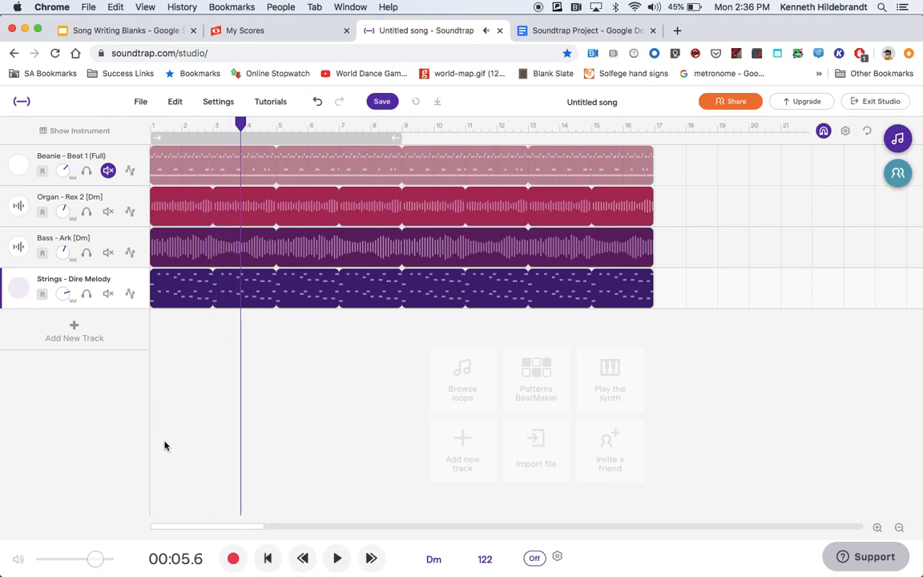
{"action": "left_click", "coordinate": [149, 126]}
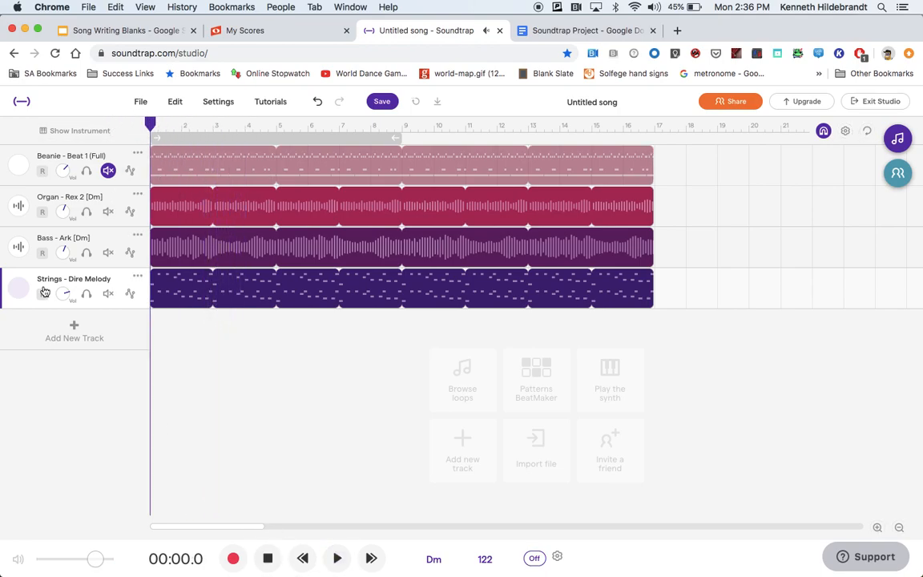
Step: Add a new Drum & beats track and open its Kick sound list without changing it
{"action": "left_click", "coordinate": [74, 330]}
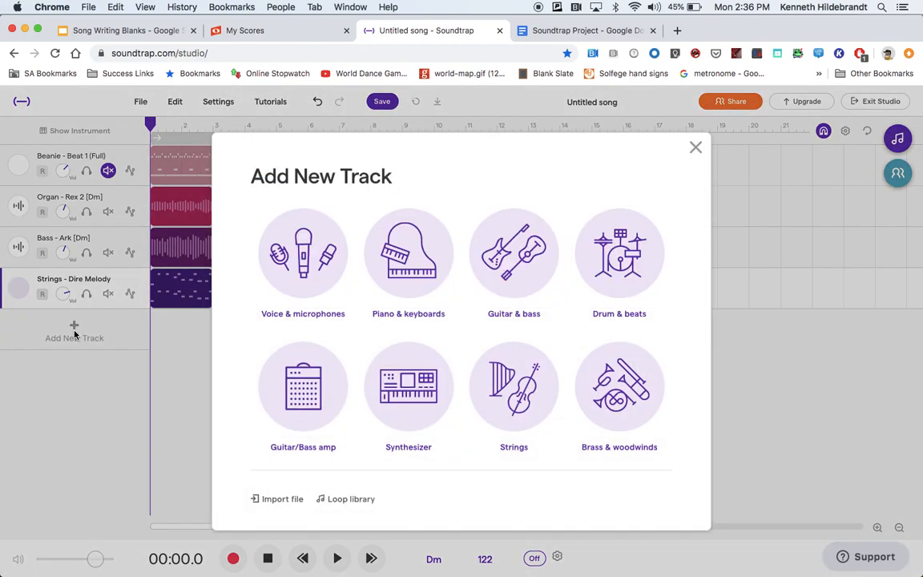
{"action": "left_click", "coordinate": [623, 250]}
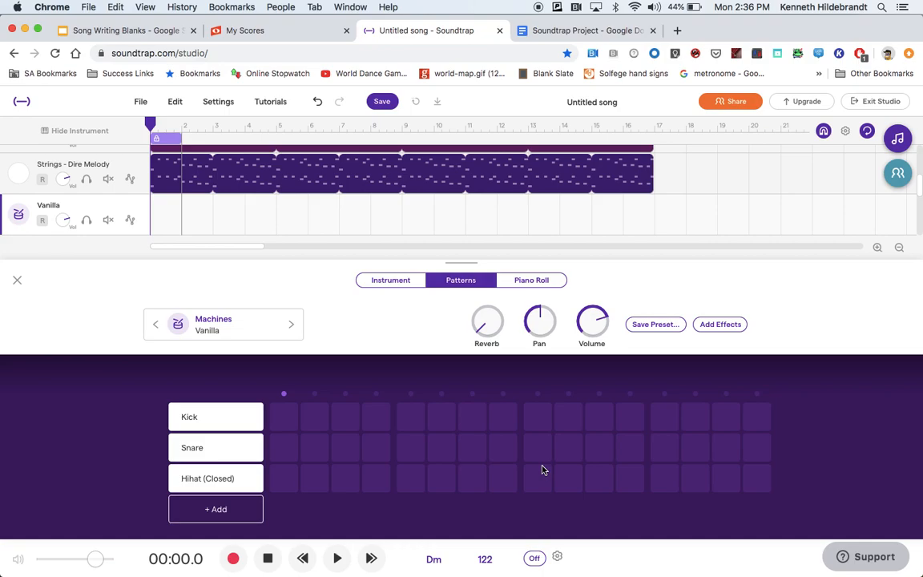
{"action": "left_click", "coordinate": [205, 420]}
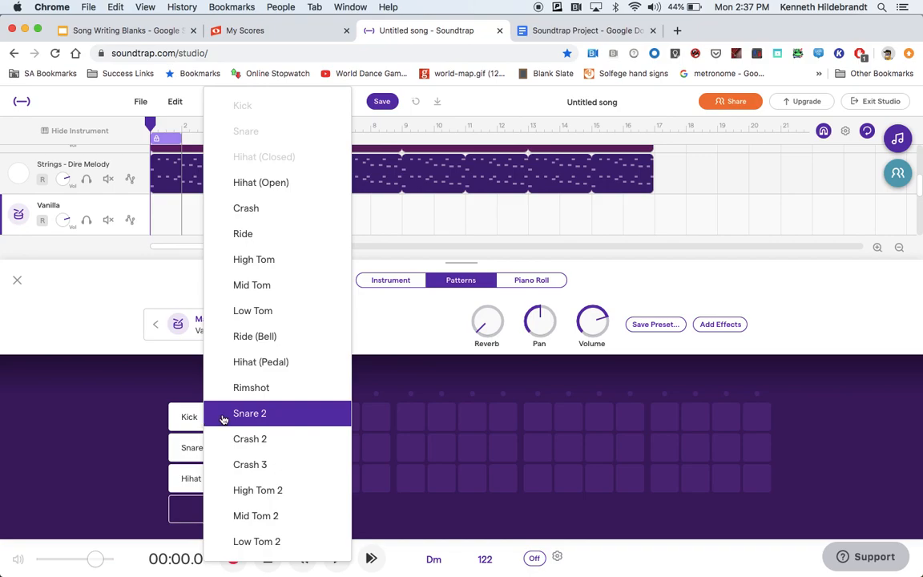
{"action": "left_click", "coordinate": [126, 419]}
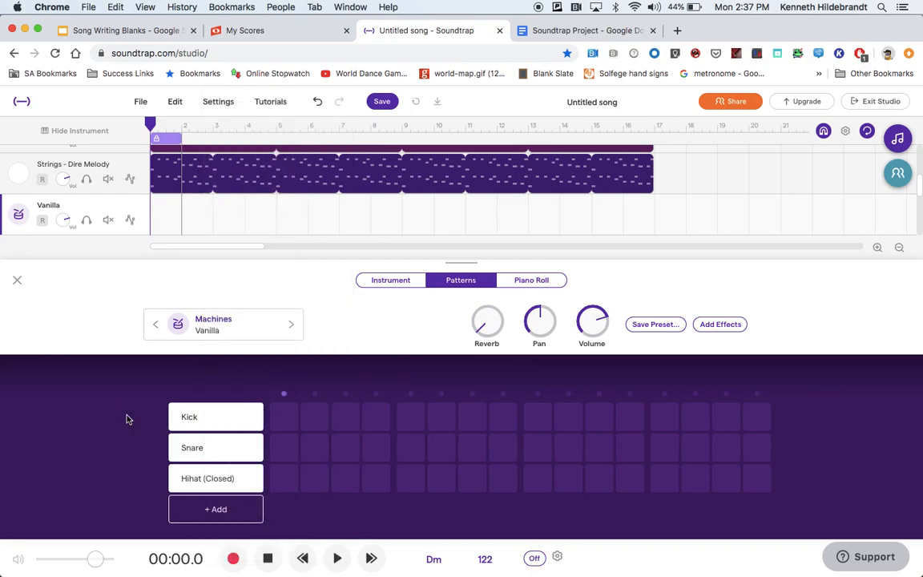
Step: Turn on the first Kick step in the drum pattern and stop playback
{"action": "left_click", "coordinate": [283, 417]}
{"action": "left_click", "coordinate": [267, 559]}
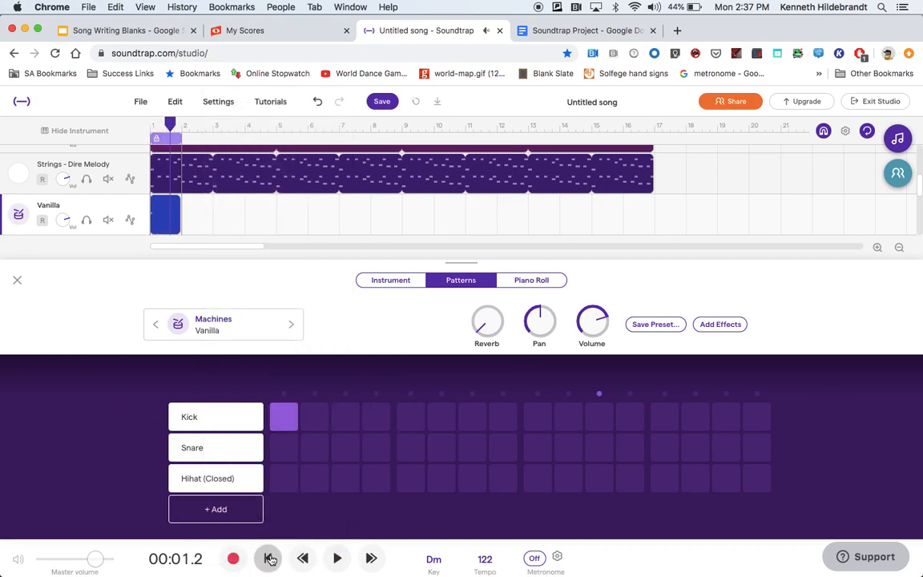
{"action": "scroll", "coordinate": [111, 223], "scroll_direction": "up", "scroll_amount": 2}
{"action": "left_click", "coordinate": [108, 211]}
{"action": "scroll", "coordinate": [112, 220], "scroll_direction": "down", "scroll_amount": 1}
{"action": "left_click", "coordinate": [109, 207]}
{"action": "scroll", "coordinate": [109, 207], "scroll_direction": "down", "scroll_amount": 1}
{"action": "left_click", "coordinate": [108, 206]}
{"action": "scroll", "coordinate": [108, 208], "scroll_direction": "down", "scroll_amount": 1}
{"action": "scroll", "coordinate": [108, 209], "scroll_direction": "down", "scroll_amount": 1}
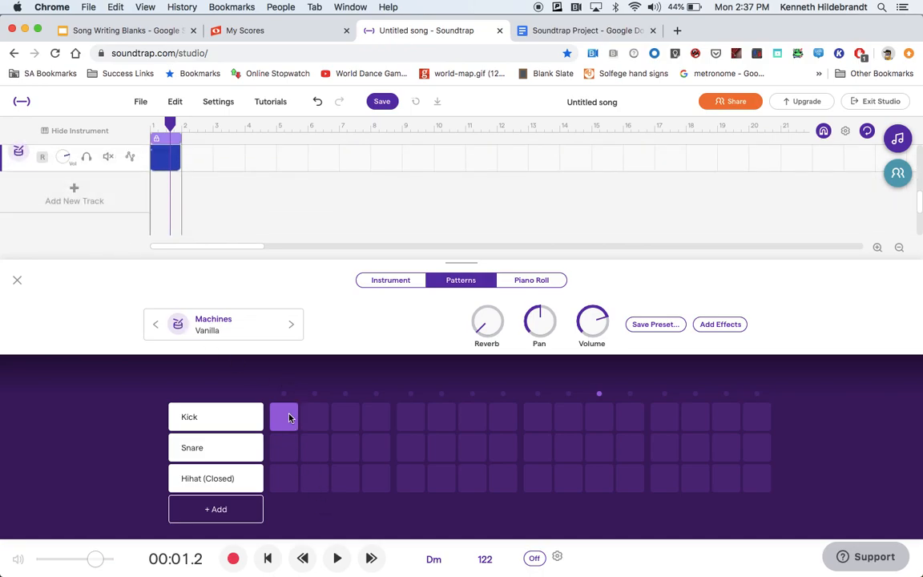
Step: Start playback and add Kick hits on steps 5, 9 and 13 of the drum pattern
{"action": "left_click", "coordinate": [285, 416]}
{"action": "left_click", "coordinate": [337, 558]}
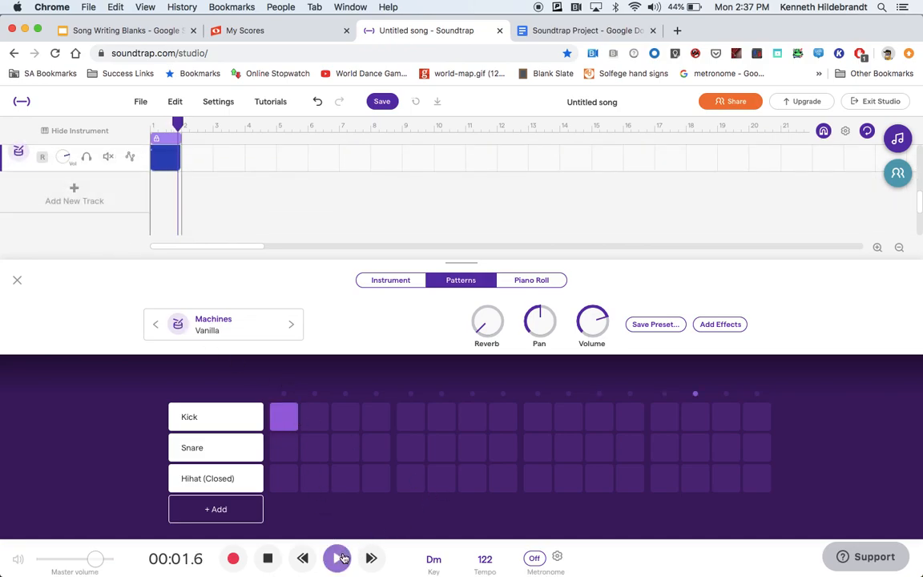
{"action": "left_click", "coordinate": [416, 418]}
{"action": "left_click", "coordinate": [538, 419]}
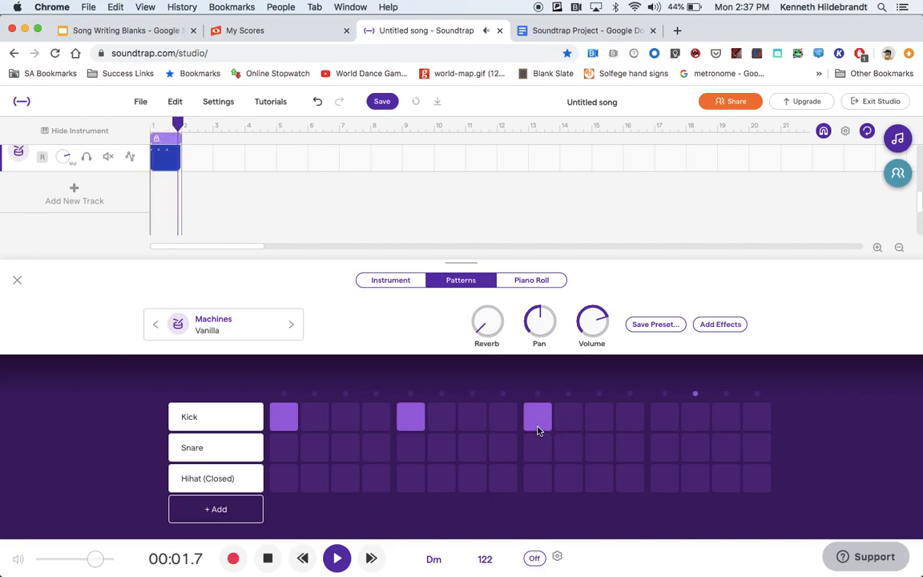
{"action": "left_click", "coordinate": [668, 417]}
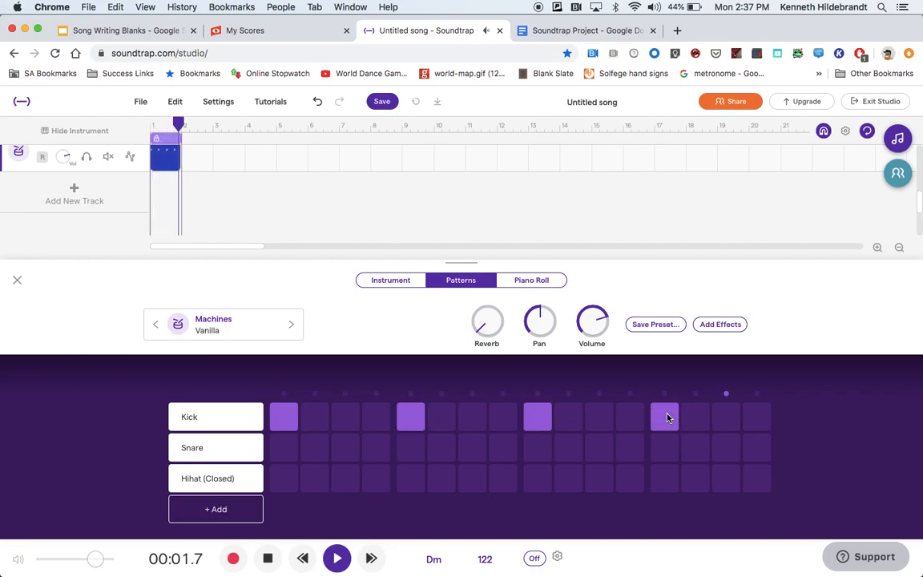
Step: Add Snare hits on steps 5, 11 and 13 of the pattern
{"action": "left_click", "coordinate": [418, 455]}
{"action": "left_click", "coordinate": [637, 454]}
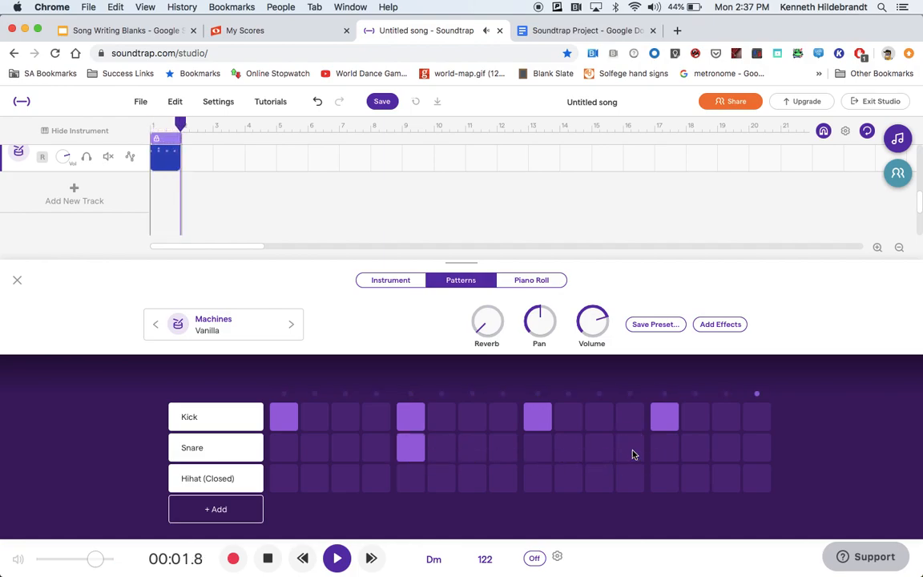
{"action": "left_click", "coordinate": [597, 448]}
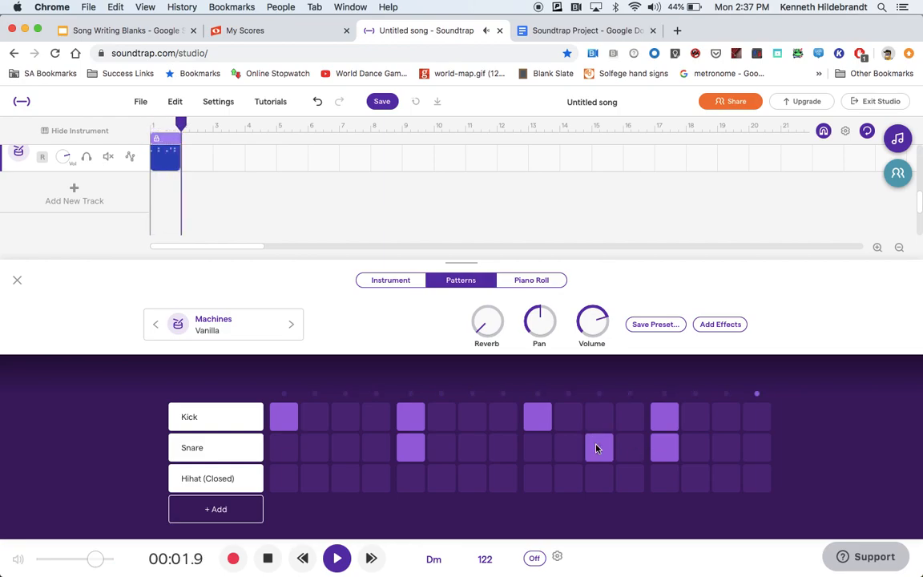
Step: Add closed hi-hat hits on every other step, from step 1 through step 15
{"action": "left_click", "coordinate": [286, 481]}
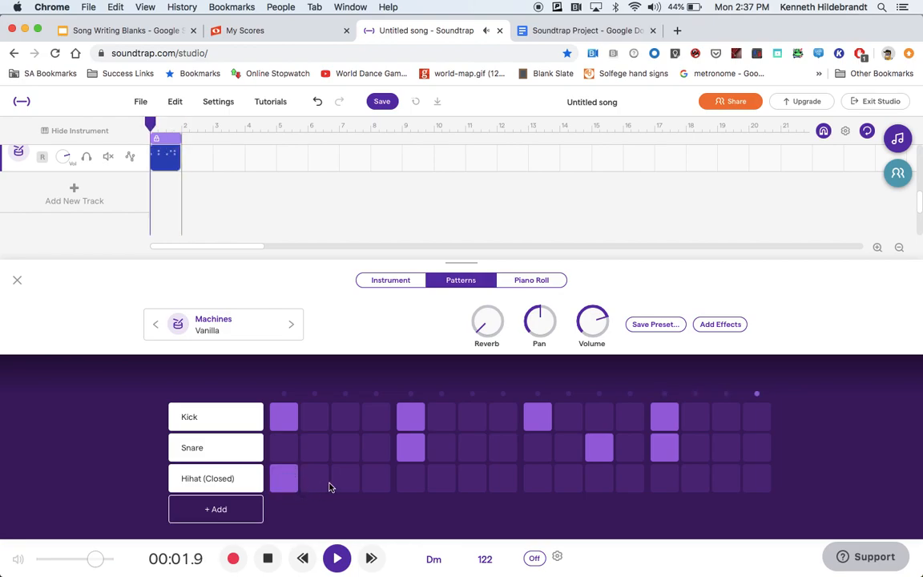
{"action": "left_click", "coordinate": [346, 481]}
{"action": "left_click", "coordinate": [472, 480]}
{"action": "left_click", "coordinate": [538, 480]}
{"action": "left_click", "coordinate": [668, 481]}
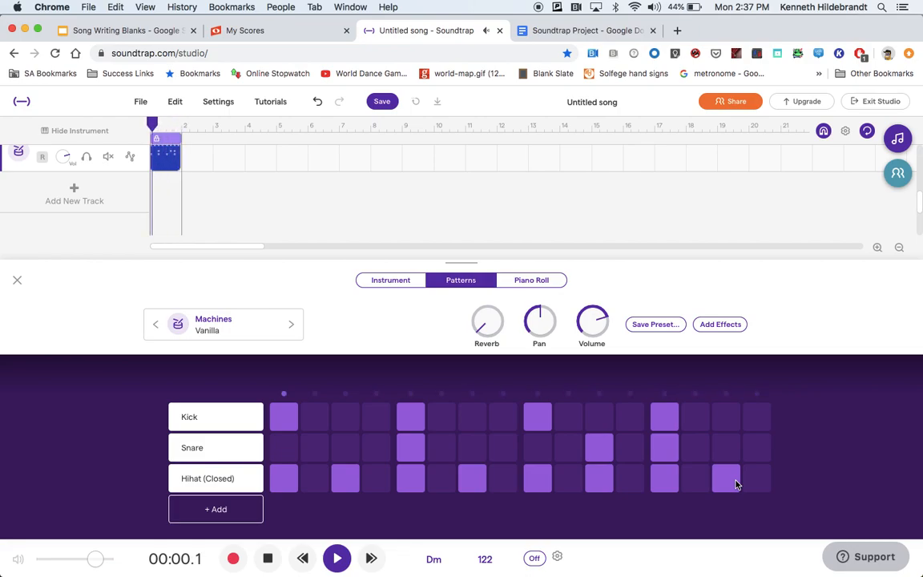
Step: Add a Hihat (Open) row with hits on steps 1, 5, 9 and 13
{"action": "left_click", "coordinate": [236, 509]}
{"action": "scroll", "coordinate": [237, 504], "scroll_direction": "down", "scroll_amount": 2}
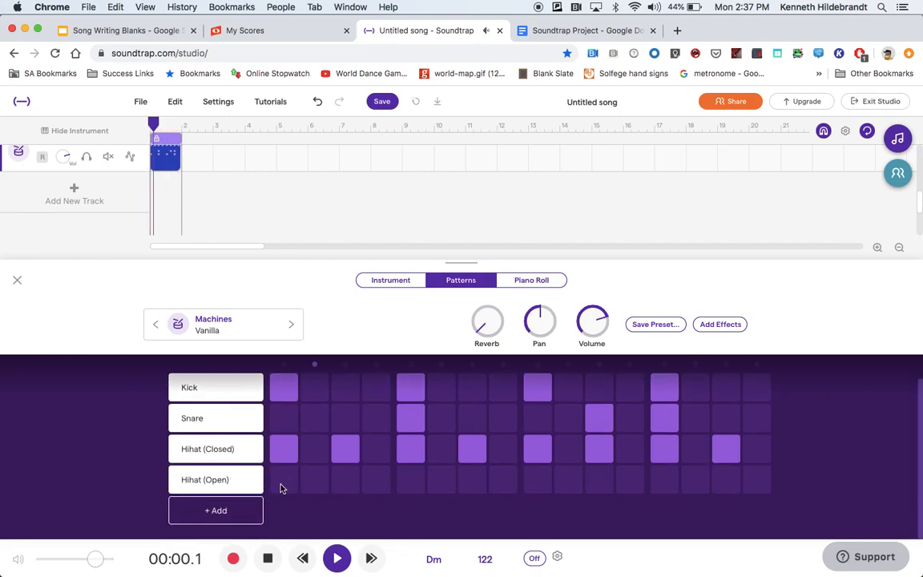
{"action": "left_click", "coordinate": [407, 480]}
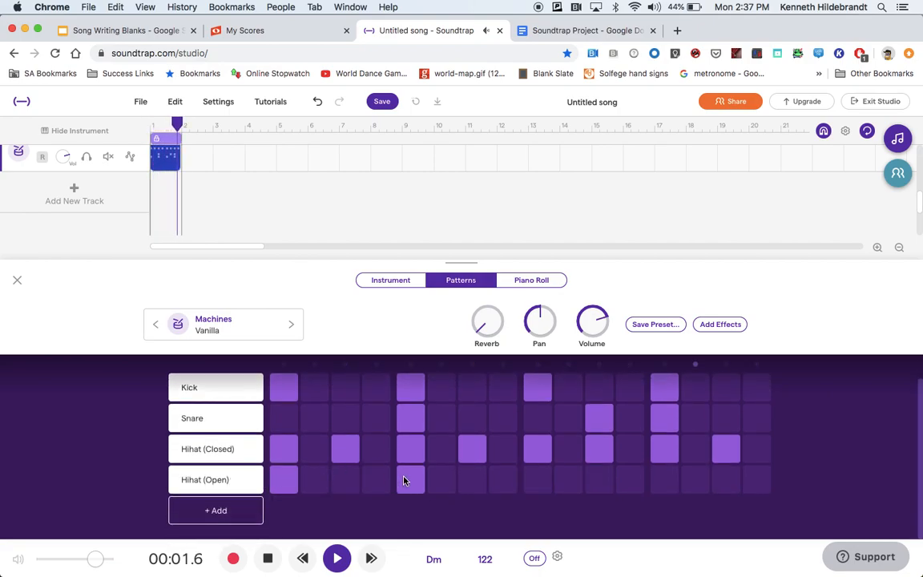
{"action": "left_click", "coordinate": [537, 478]}
{"action": "left_click", "coordinate": [671, 478]}
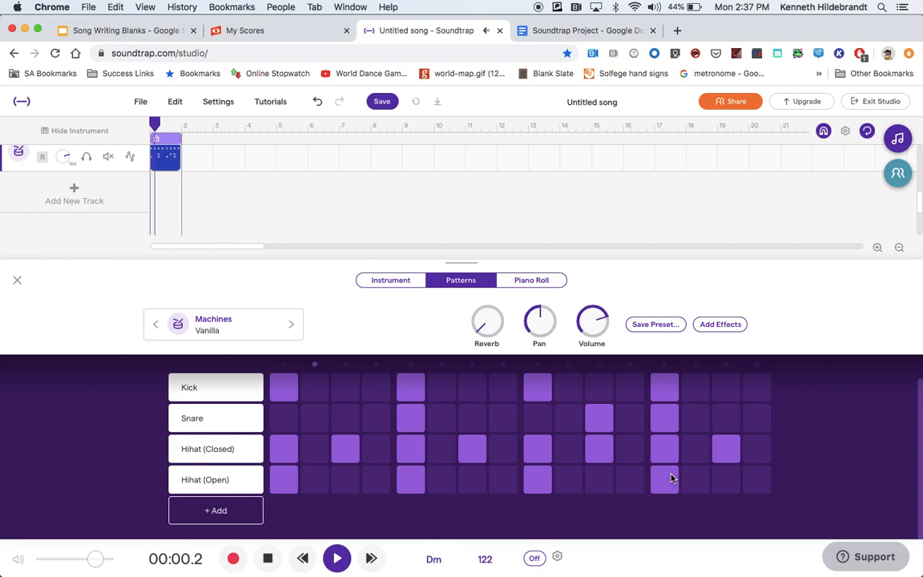
Step: Add a Crash row with a hit on step 1
{"action": "left_click", "coordinate": [204, 510]}
{"action": "scroll", "coordinate": [232, 489], "scroll_direction": "down", "scroll_amount": 2}
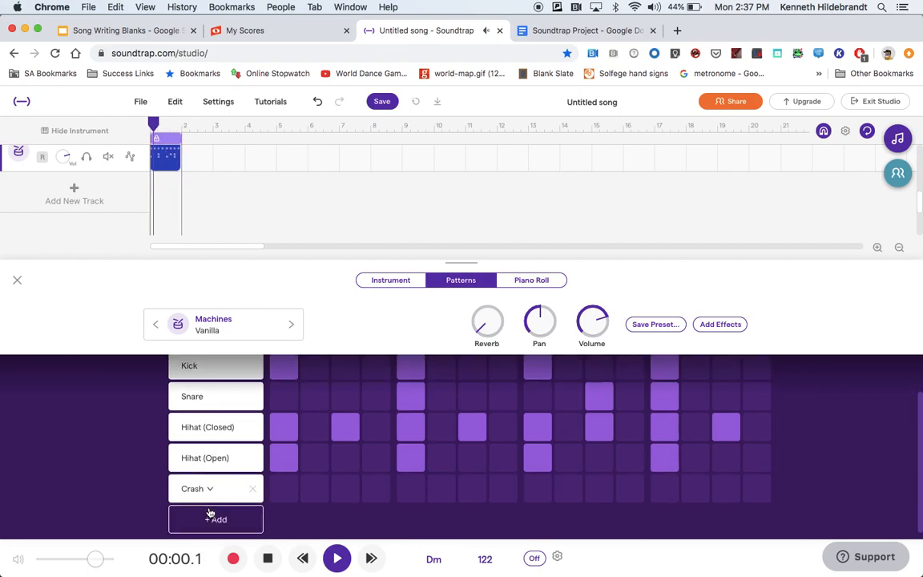
{"action": "left_click", "coordinate": [277, 489]}
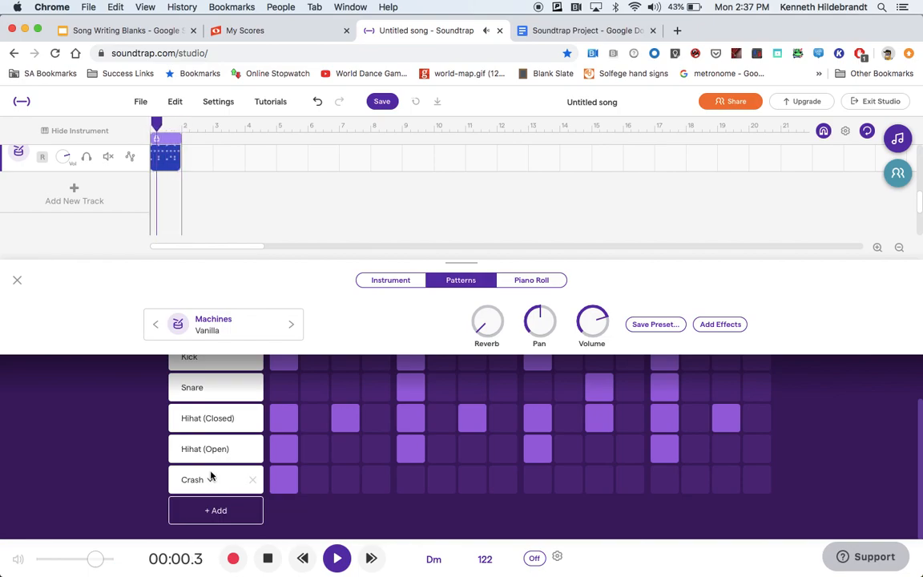
Step: Change the Hihat (Closed) row's sound to Ride
{"action": "left_click", "coordinate": [238, 418]}
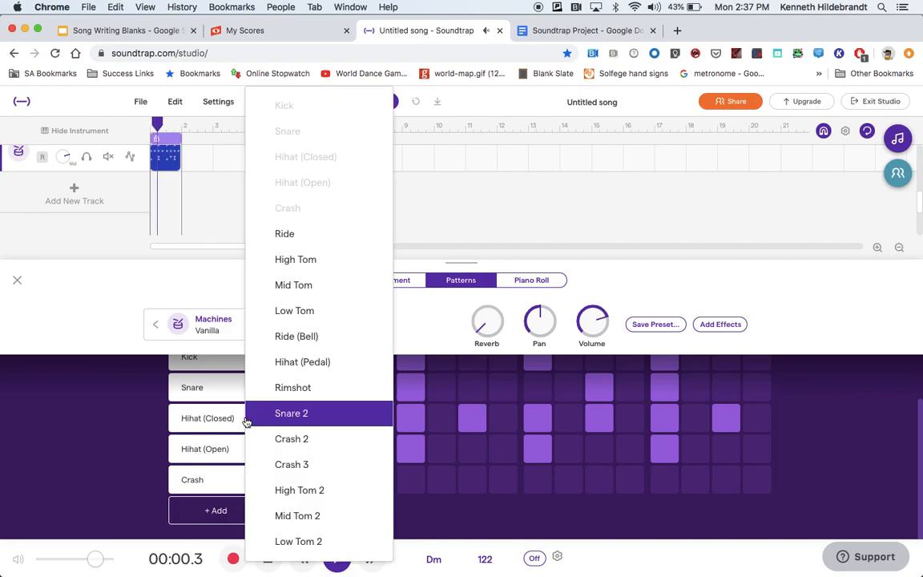
{"action": "left_click", "coordinate": [268, 235]}
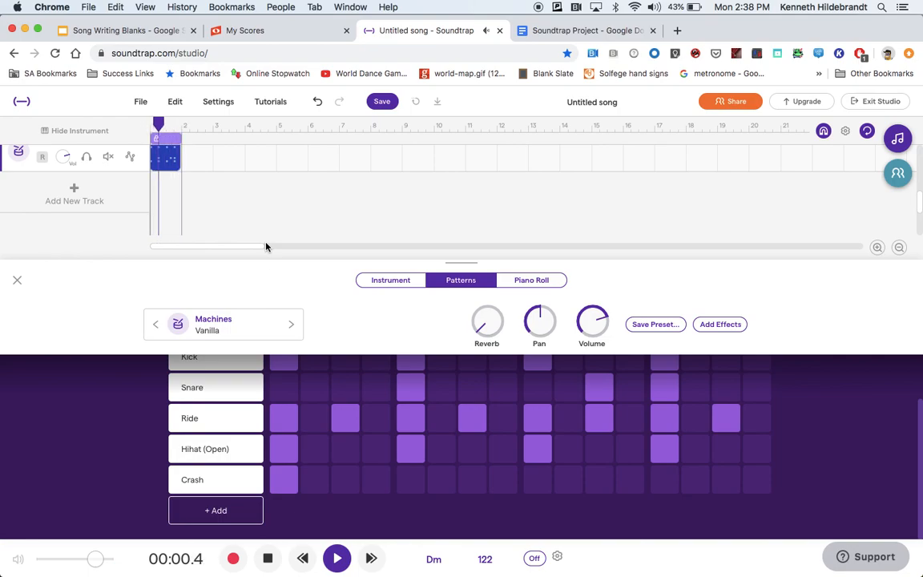
Step: Change the Snare row's sound to Rimshot
{"action": "left_click", "coordinate": [207, 420]}
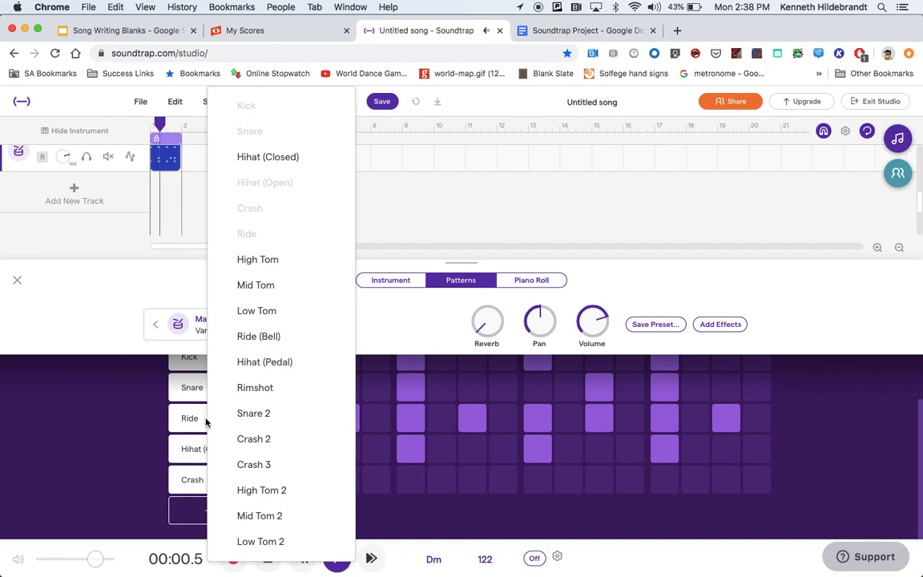
{"action": "left_click", "coordinate": [208, 420]}
{"action": "left_click", "coordinate": [211, 392]}
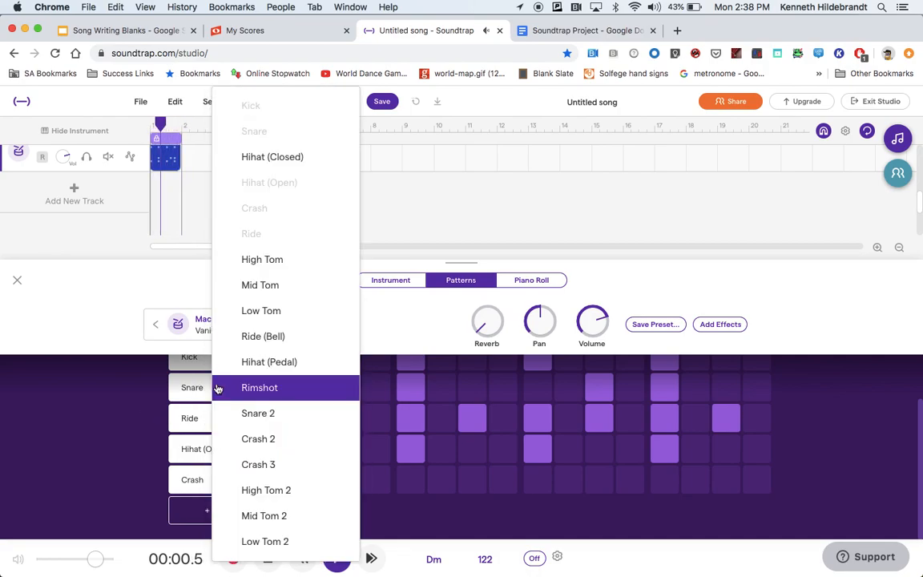
{"action": "left_click", "coordinate": [232, 392]}
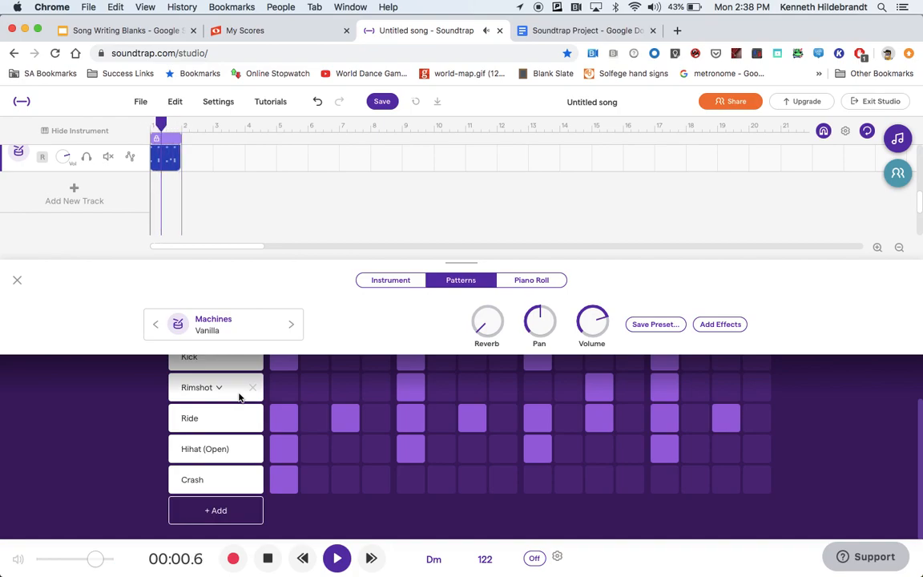
Step: Change the Rimshot row's sound to Snare 2
{"action": "left_click", "coordinate": [219, 389]}
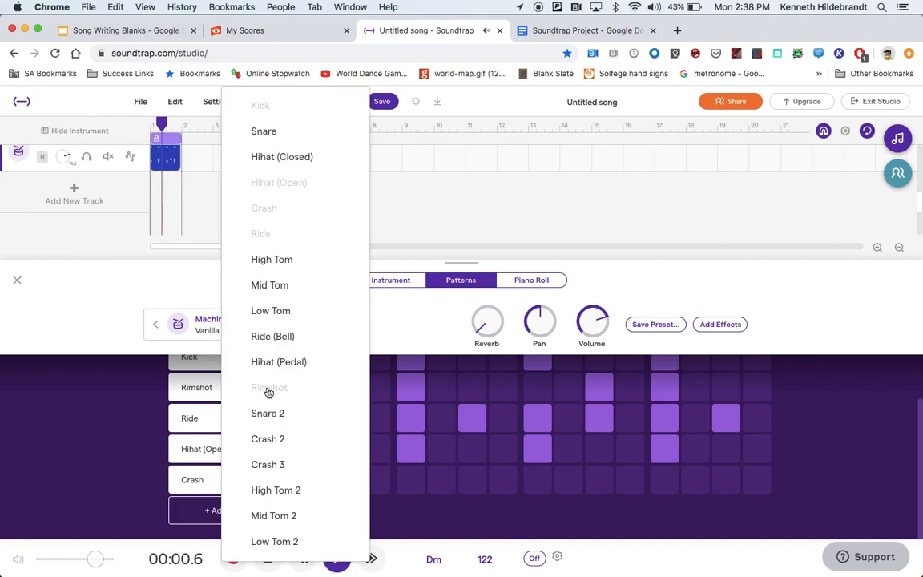
{"action": "left_click", "coordinate": [268, 414]}
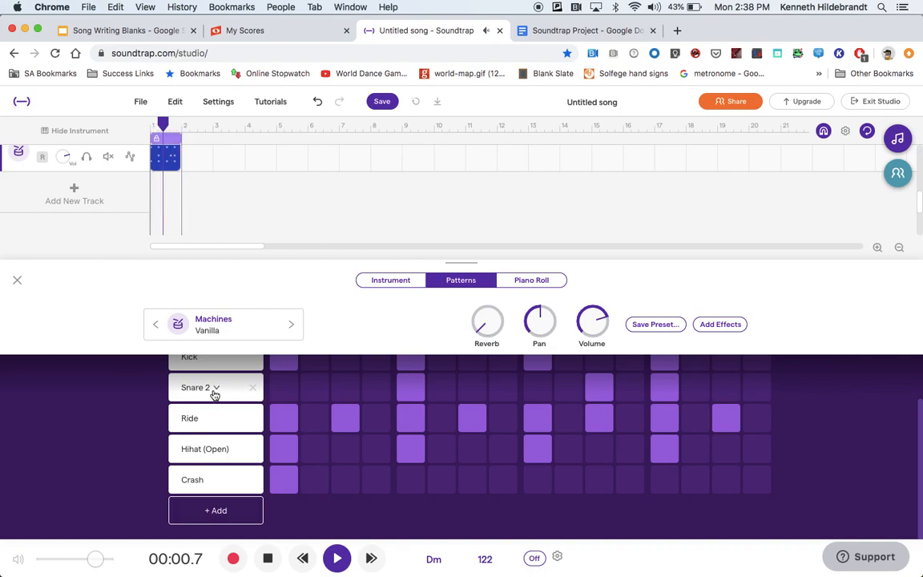
Step: Change the Ride row's sound to Ride (Bell)
{"action": "left_click", "coordinate": [212, 419]}
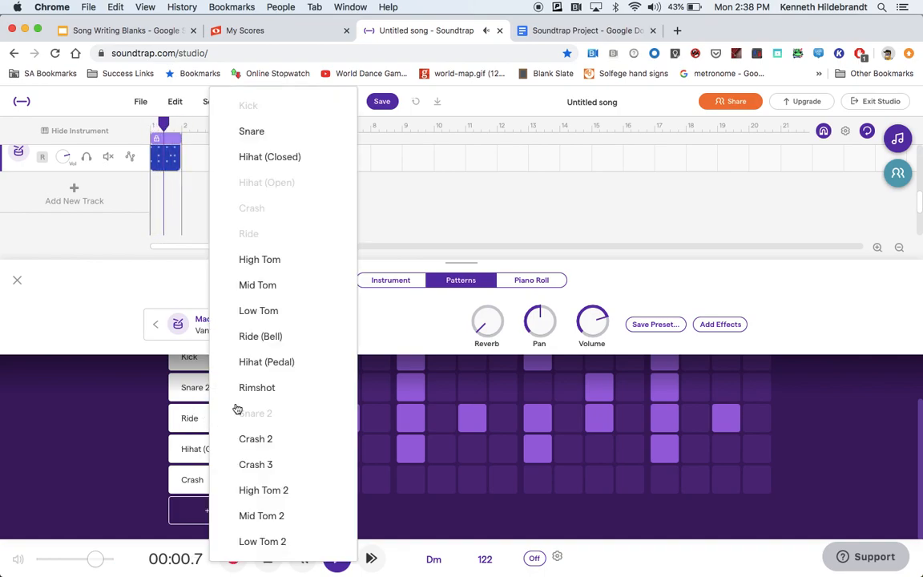
{"action": "left_click", "coordinate": [249, 336]}
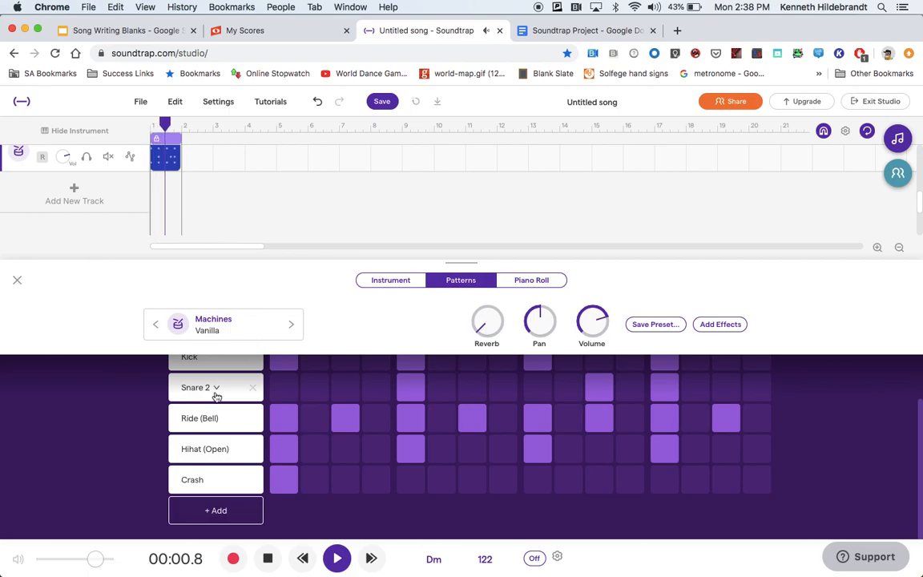
Step: Delete the Ride (Bell) row from the pattern and stop playback
{"action": "left_click", "coordinate": [227, 424]}
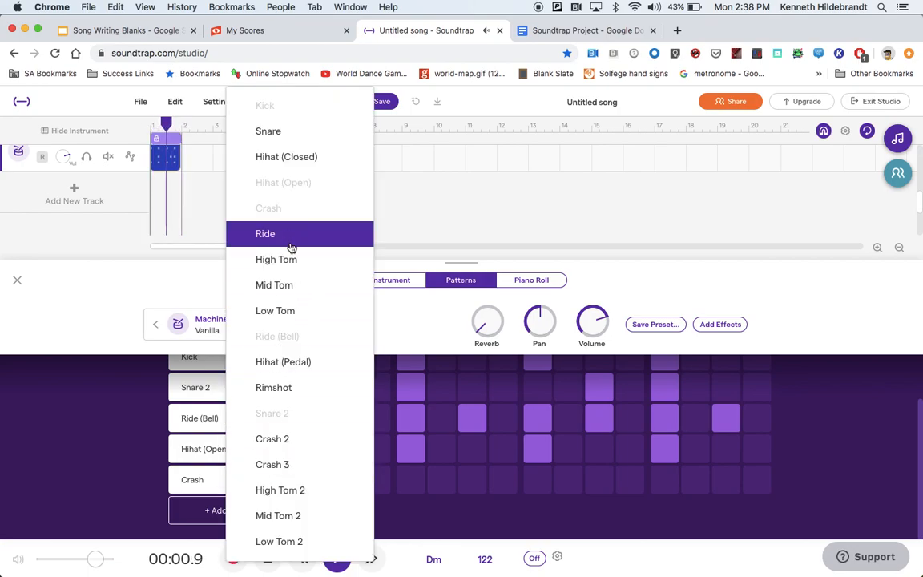
{"action": "left_click", "coordinate": [128, 446]}
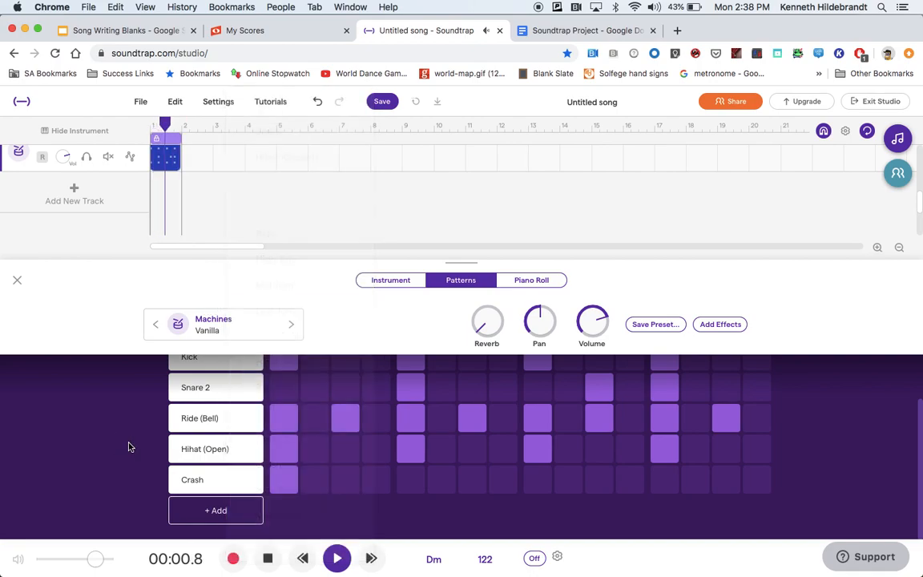
{"action": "left_click", "coordinate": [253, 419]}
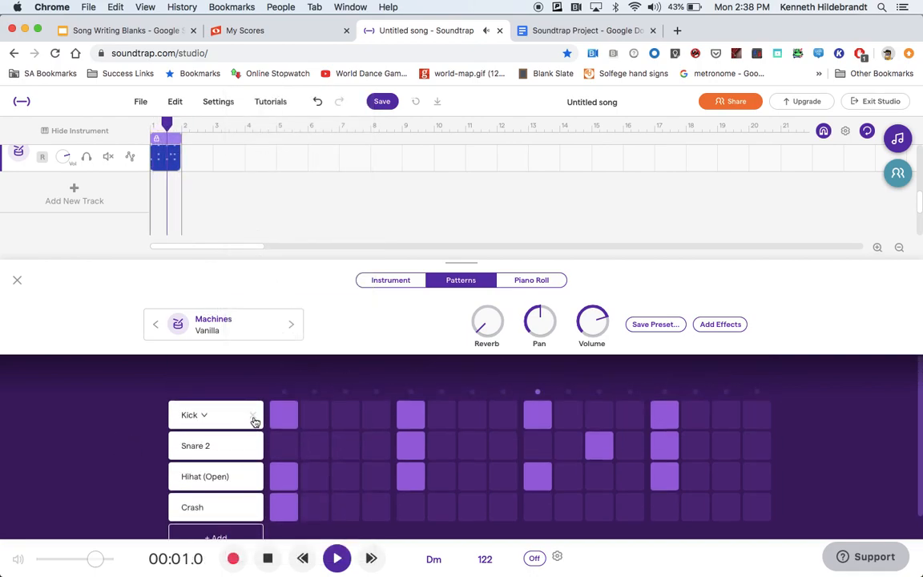
{"action": "left_click", "coordinate": [267, 558]}
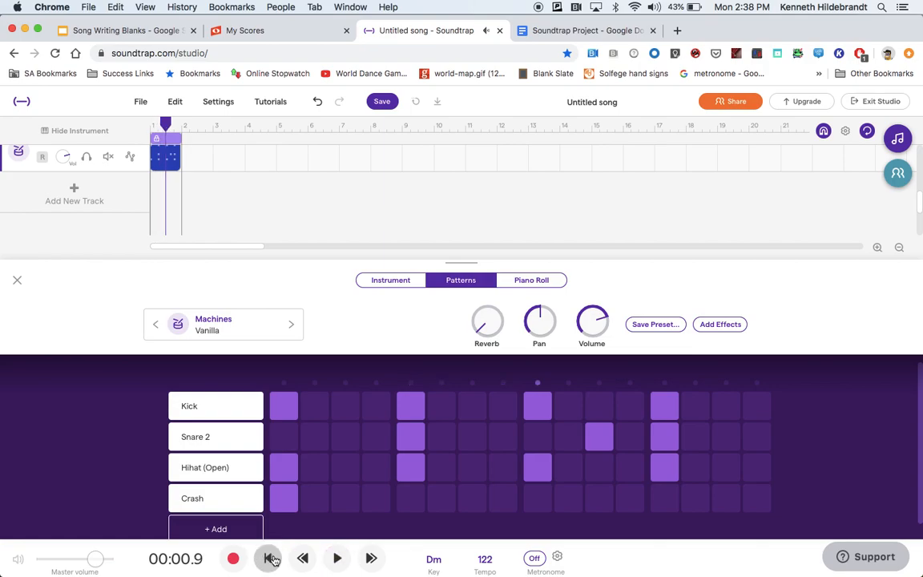
Step: Close the pattern editor and loop the Vanilla drum clip out to bar 17 to match the other tracks
{"action": "left_click", "coordinate": [18, 280]}
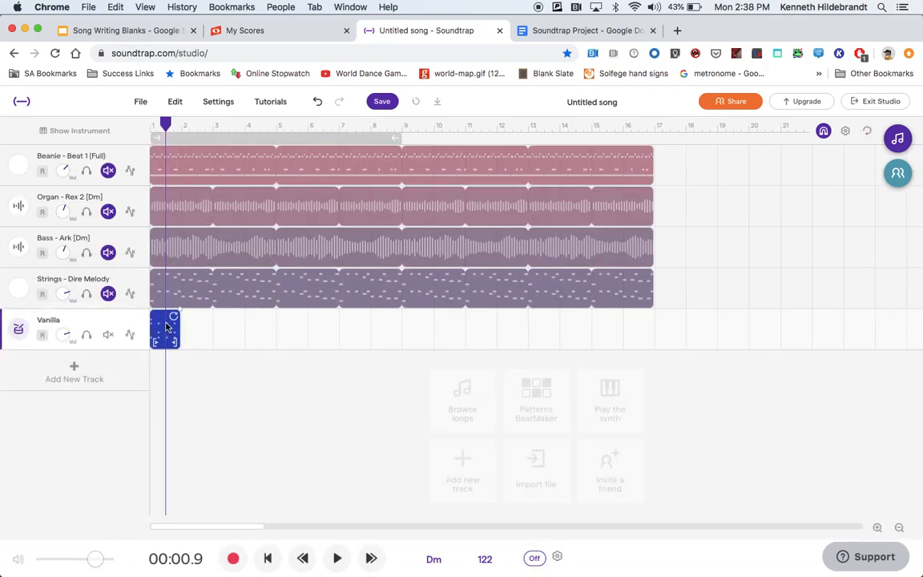
{"action": "left_click_drag", "start_coordinate": [173, 314], "coordinate": [648, 322]}
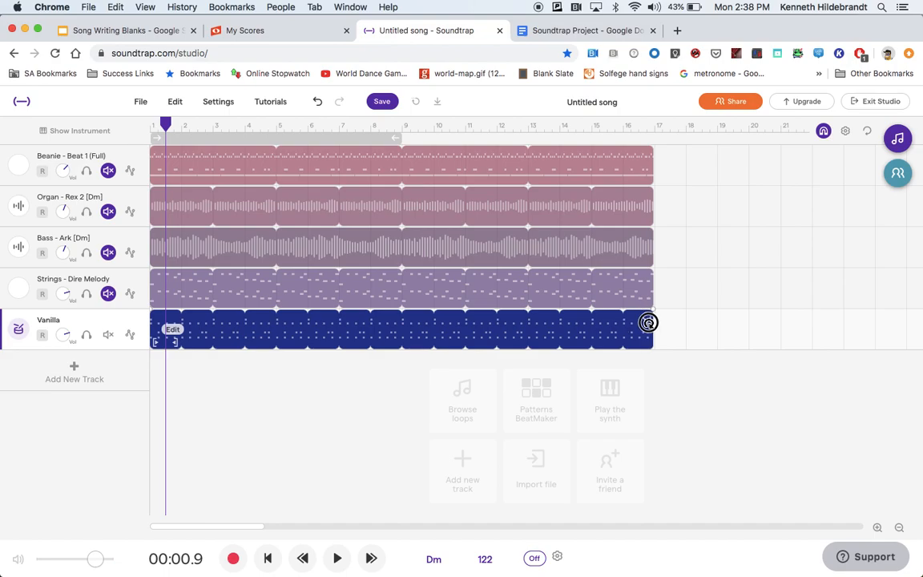
Step: Unmute the Strings, Bass and Organ tracks and play the mix
{"action": "left_click", "coordinate": [109, 294]}
{"action": "left_click", "coordinate": [109, 253]}
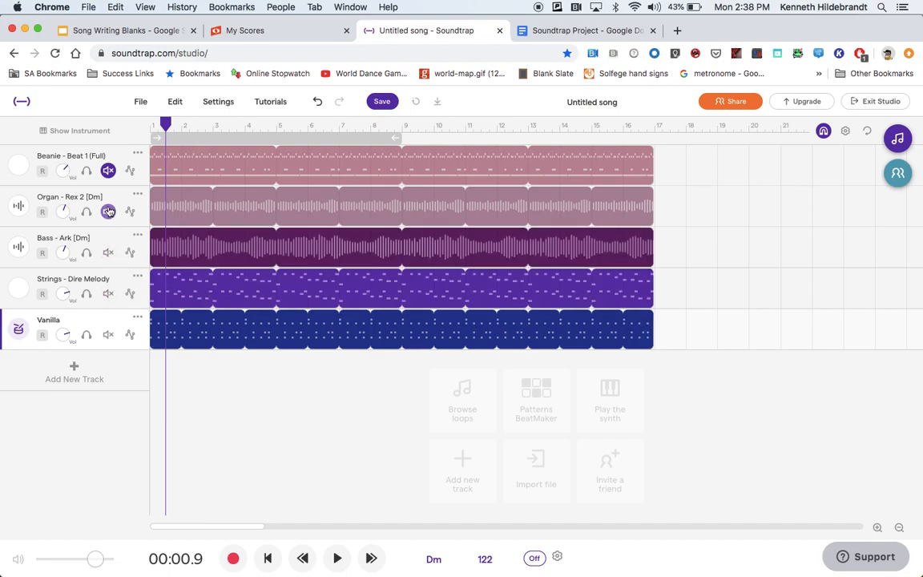
{"action": "left_click", "coordinate": [109, 211]}
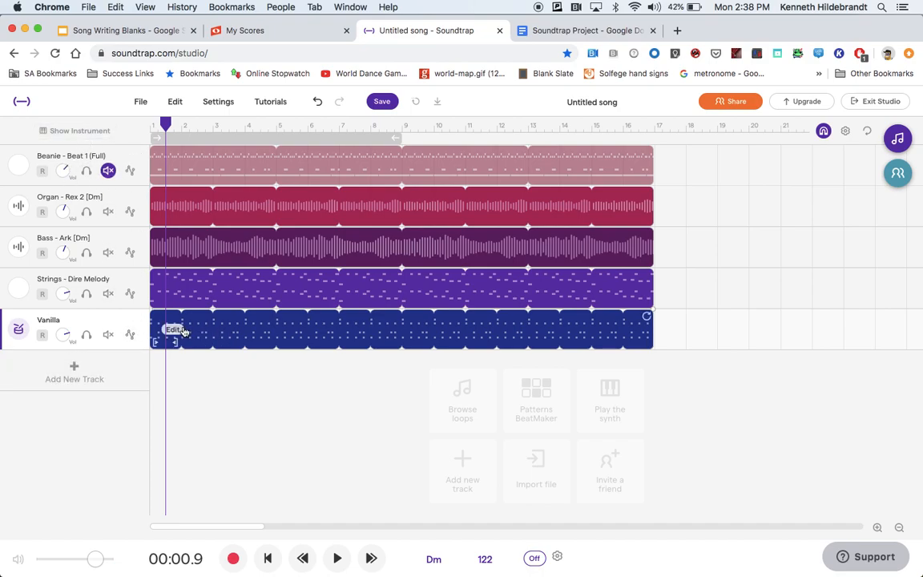
{"action": "left_click", "coordinate": [268, 560]}
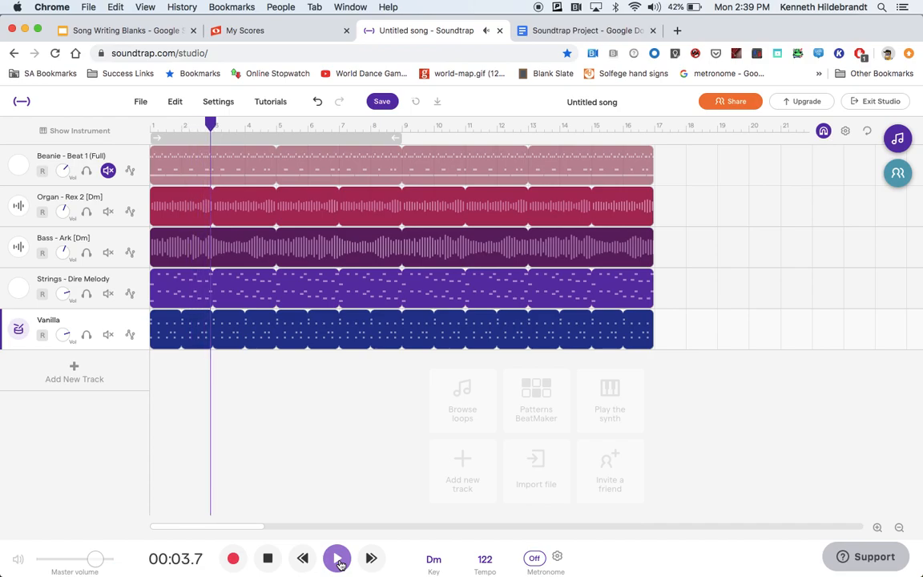
Step: Solo the Vanilla and Bass - Ark tracks in turn during playback, then unsolo both
{"action": "left_click", "coordinate": [88, 338]}
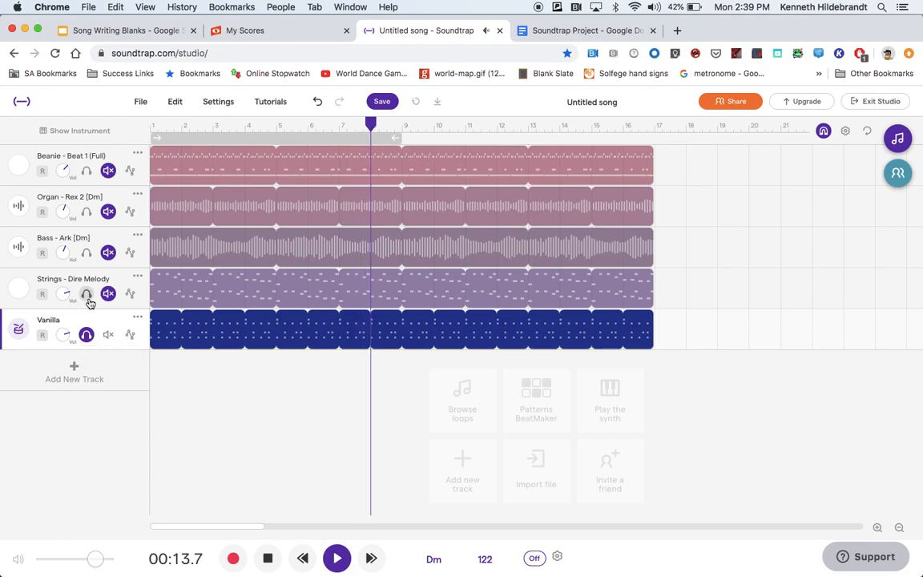
{"action": "left_click", "coordinate": [88, 254]}
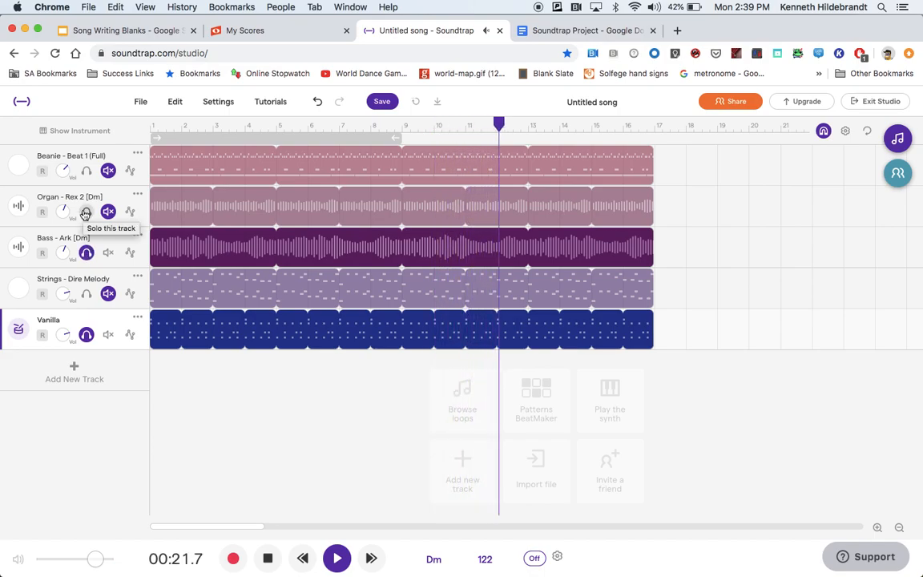
{"action": "left_click", "coordinate": [86, 335]}
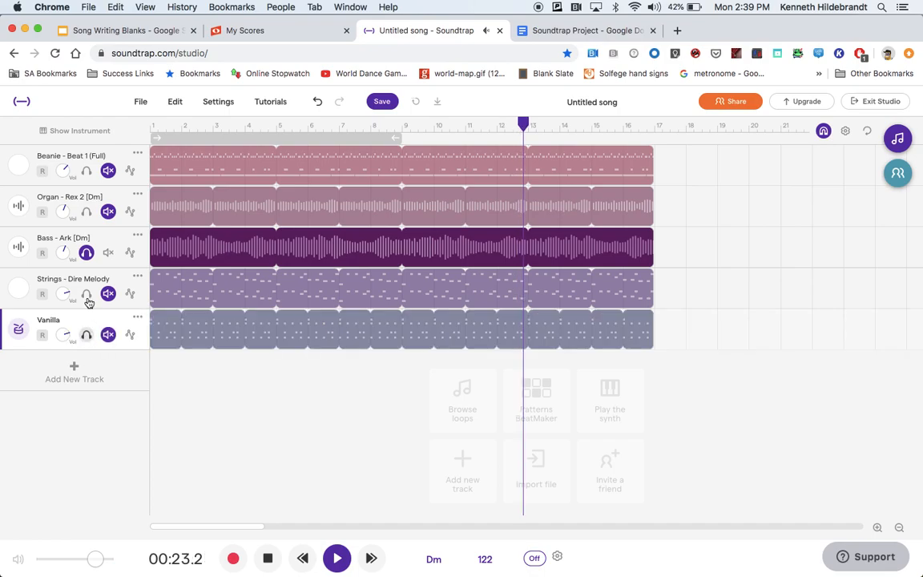
{"action": "left_click", "coordinate": [86, 253]}
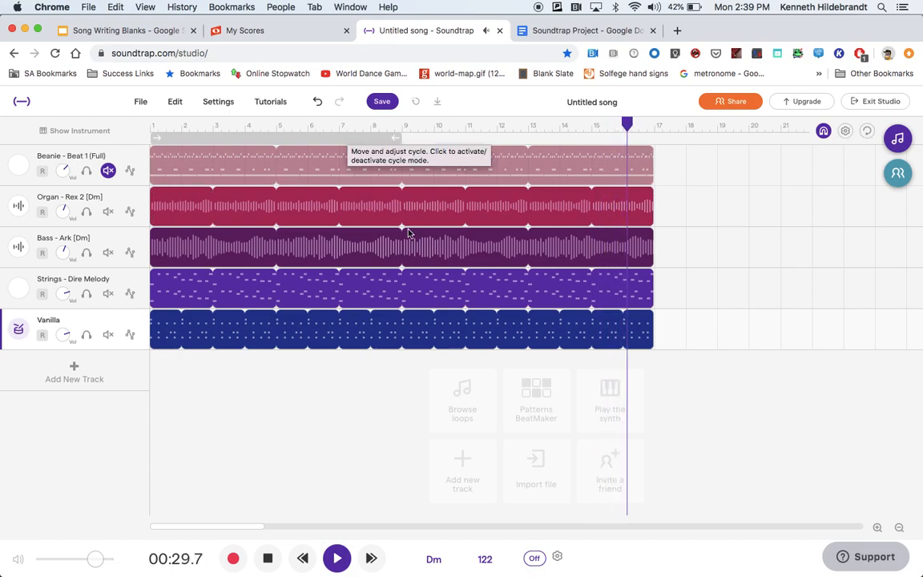
Step: Stop playback at the song start and unmute the Beanie - Beat 1 track
{"action": "left_click", "coordinate": [269, 559]}
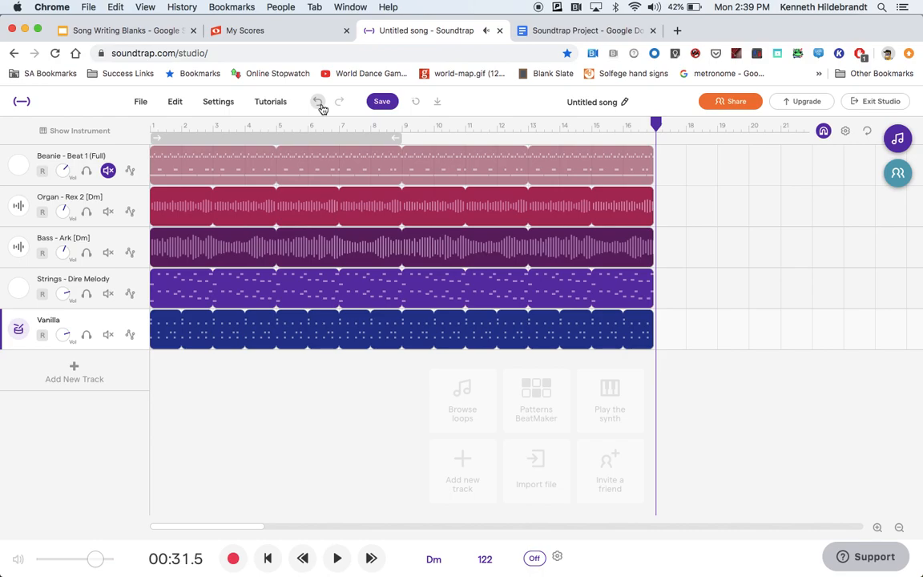
{"action": "left_click_drag", "start_coordinate": [656, 122], "coordinate": [88, 81]}
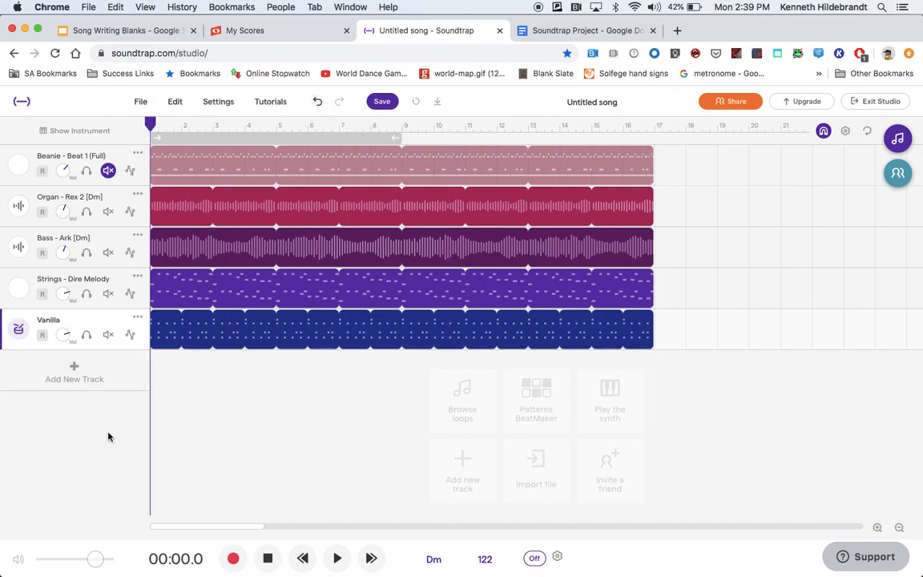
{"action": "left_click", "coordinate": [108, 172]}
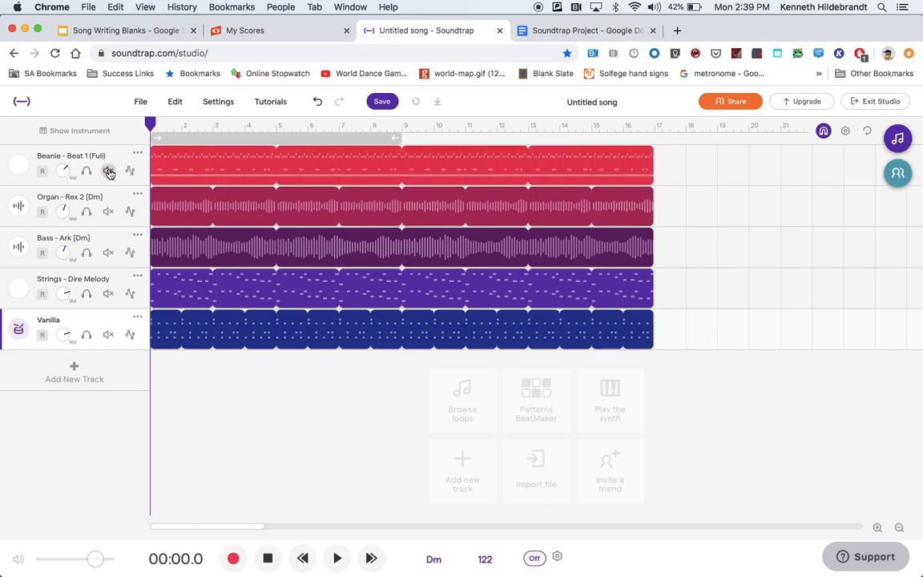